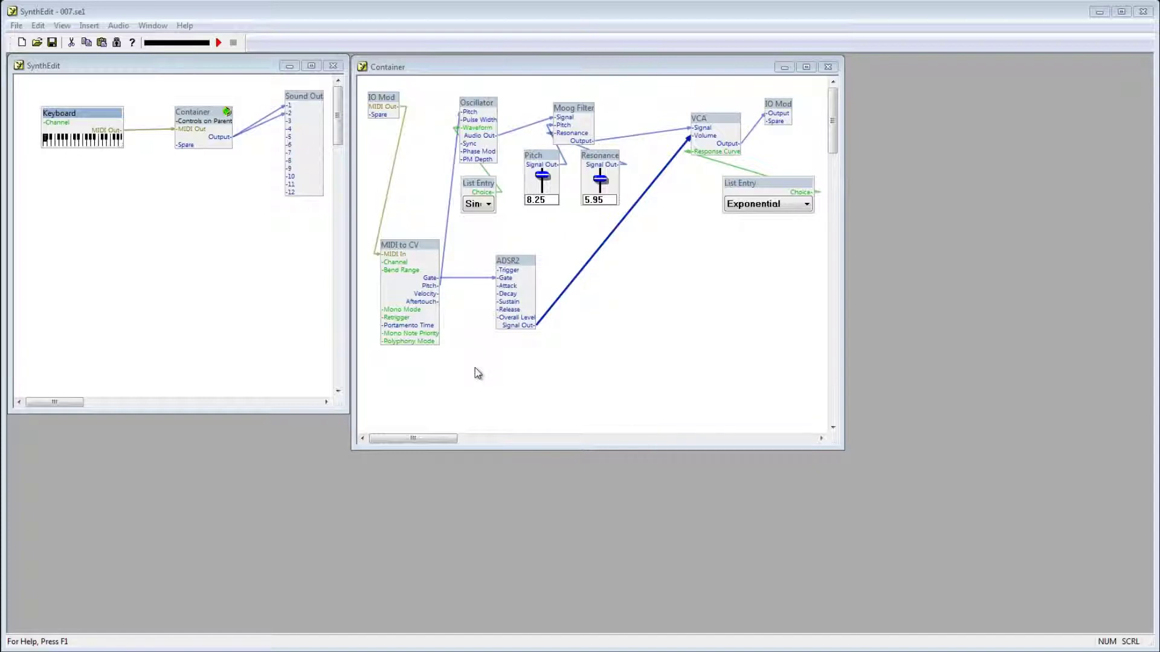
# Insert a Slider module from the Controls menu onto the canvas below ADSR2
pyautogui.rightClick(529, 372)
pyautogui.moveTo(554, 380)
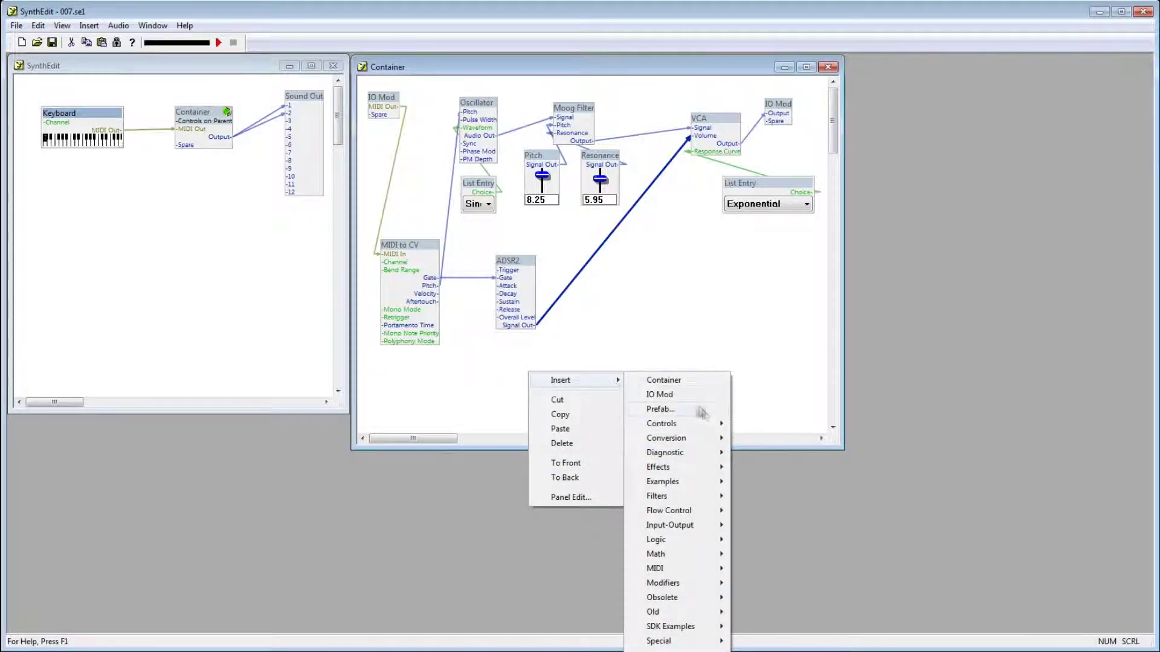
pyautogui.moveTo(710, 426)
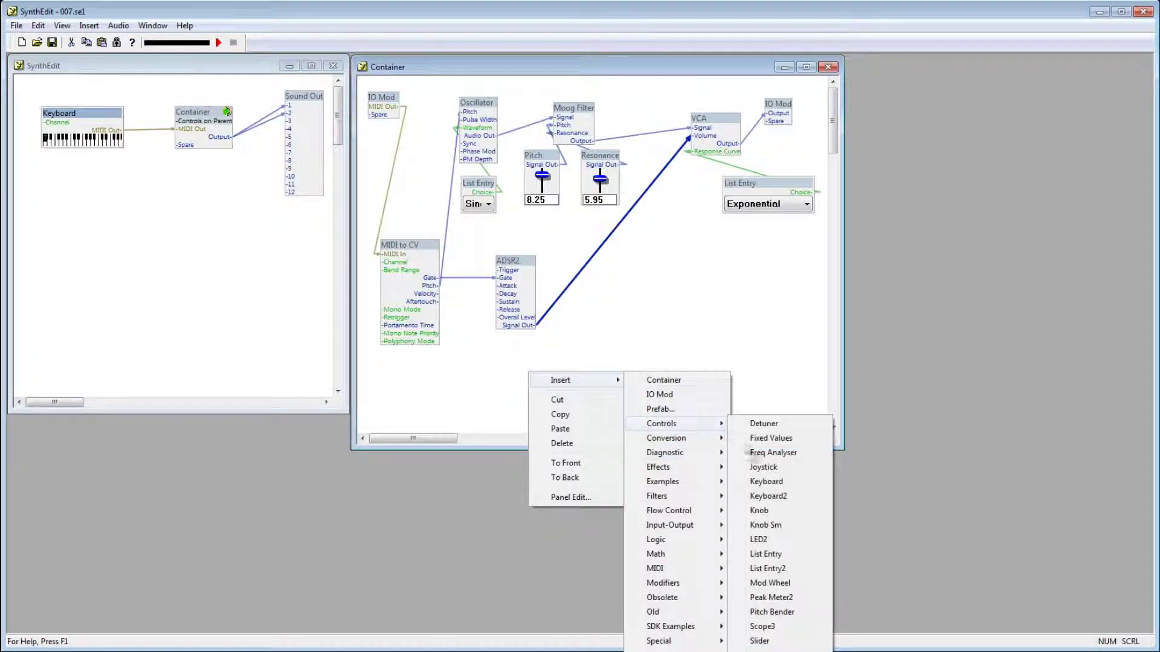
pyautogui.click(781, 643)
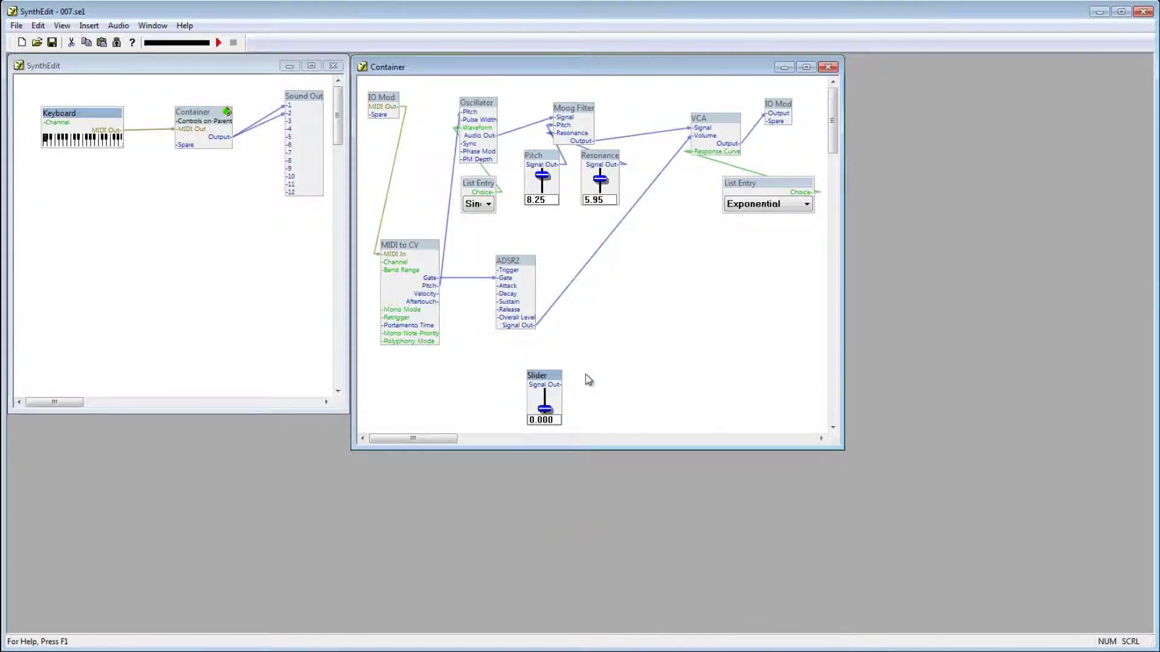
# Paste copies of the Slider and line them up side by side under ADSR2
pyautogui.hotkey('ctrl', 'v')
pyautogui.moveTo(607, 273); pyautogui.dragTo(597, 342)
pyautogui.moveTo(555, 384); pyautogui.dragTo(563, 343)
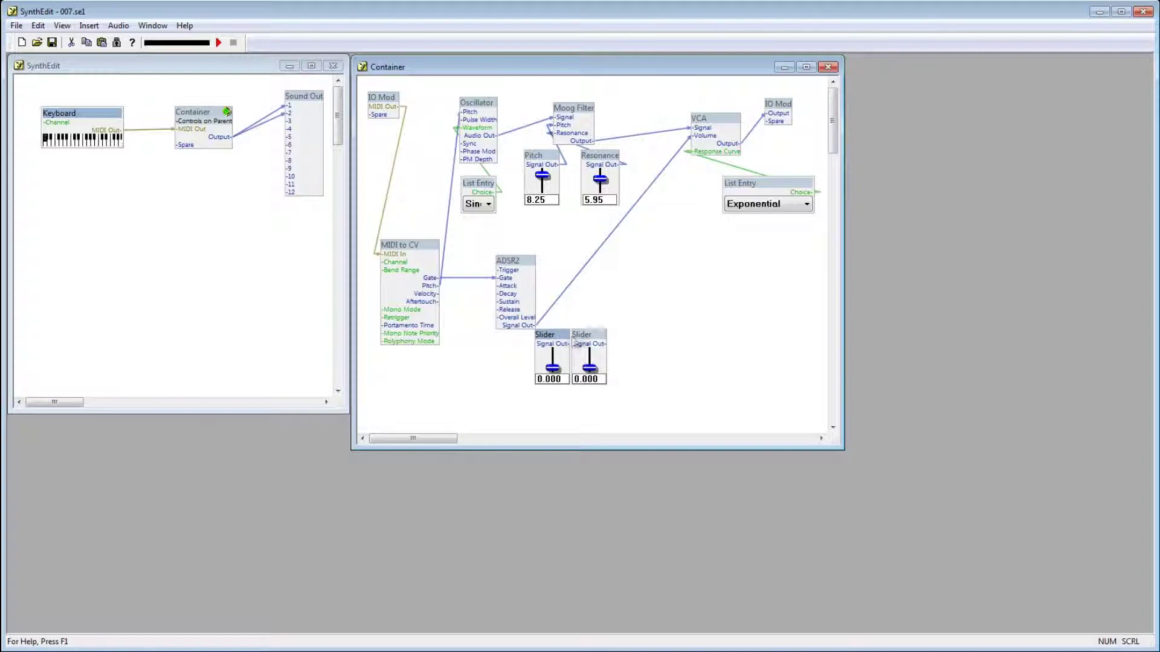
pyautogui.hotkey('ctrl', 'v')
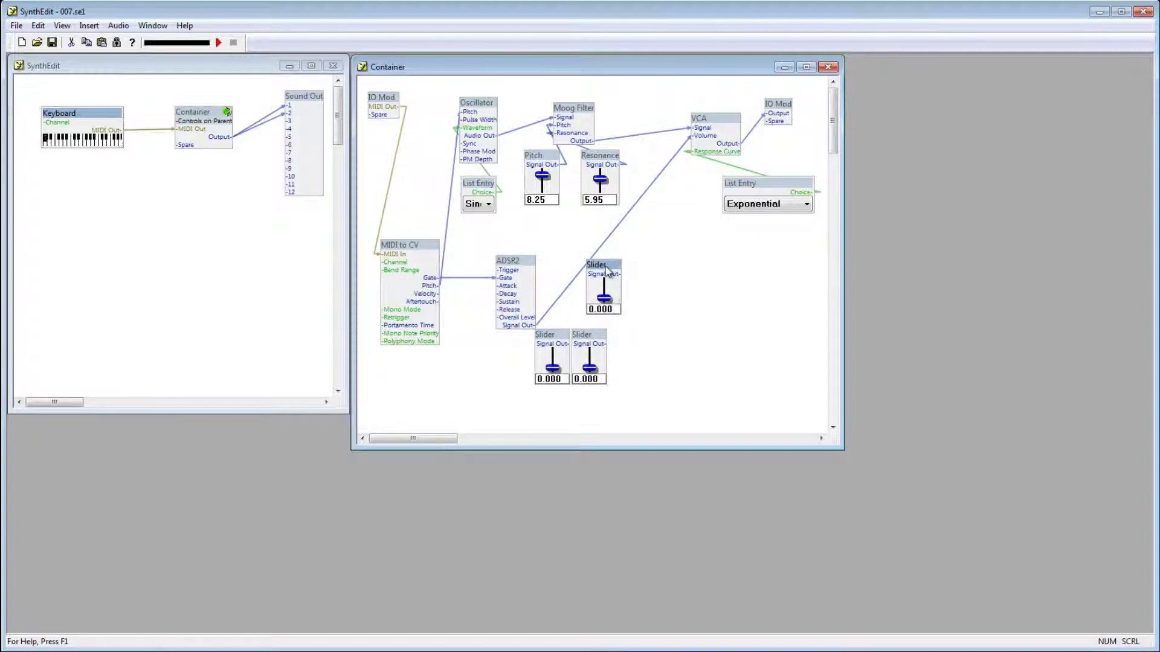
pyautogui.moveTo(609, 270); pyautogui.dragTo(634, 343)
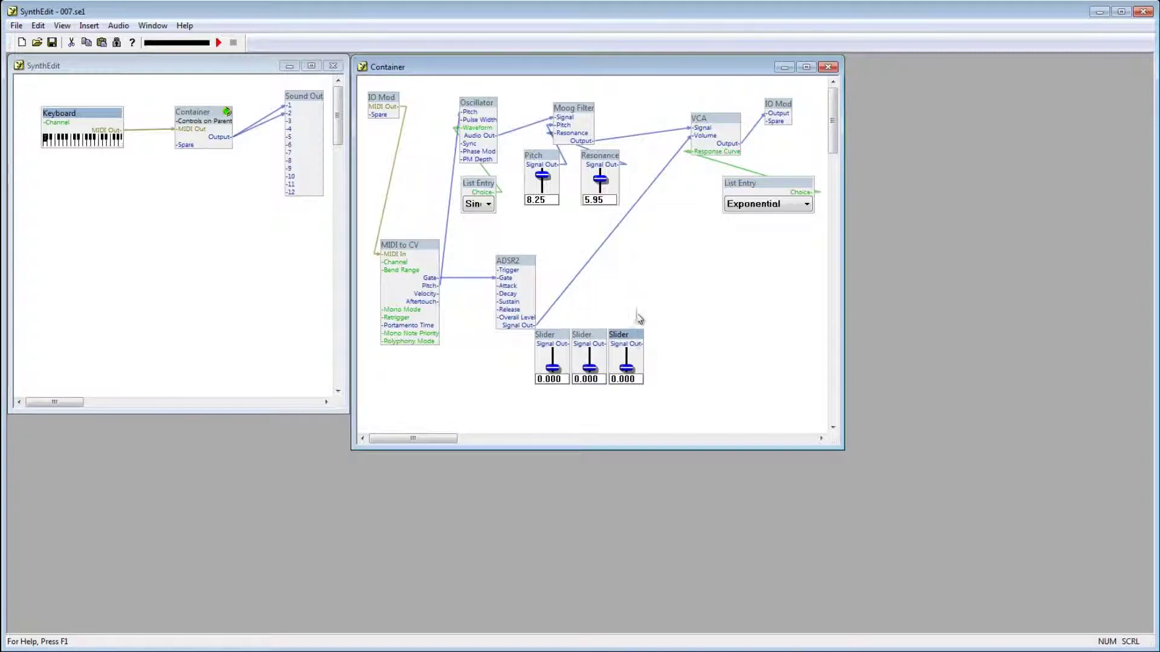
pyautogui.hotkey('ctrl', 'v')
# Place the fourth Slider at the row's end and wire the Sliders to Attack, Decay, Sustain, Release
pyautogui.moveTo(614, 273); pyautogui.dragTo(663, 343)
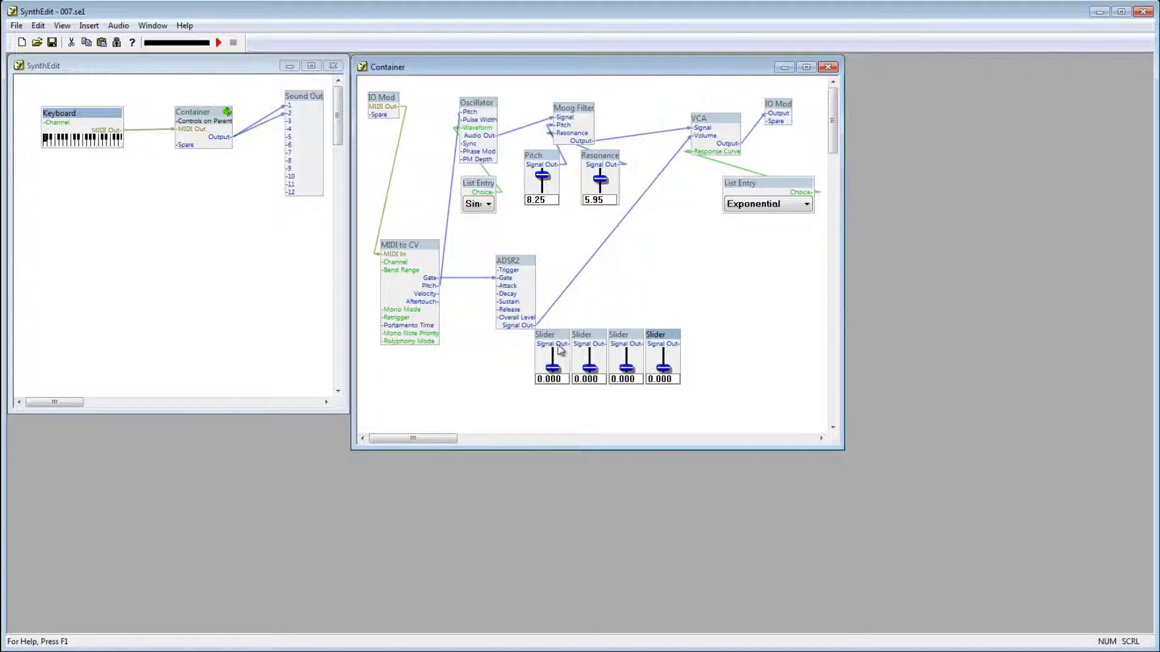
pyautogui.moveTo(562, 349); pyautogui.dragTo(512, 293)
pyautogui.moveTo(599, 344); pyautogui.dragTo(508, 294)
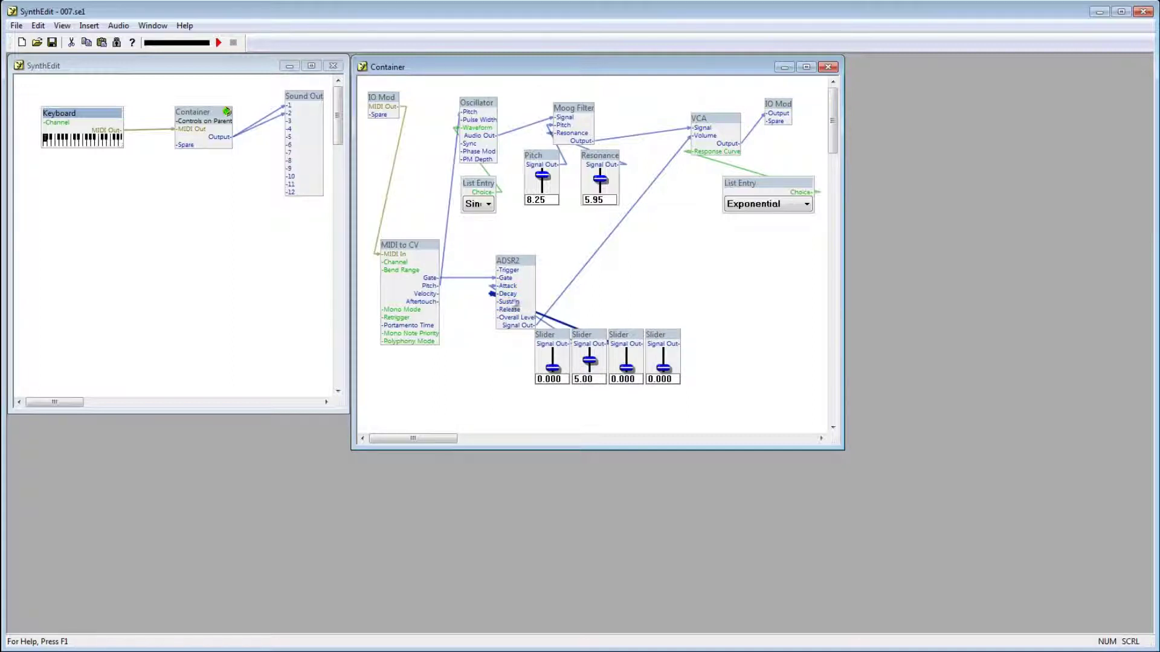
pyautogui.moveTo(642, 344); pyautogui.dragTo(510, 302)
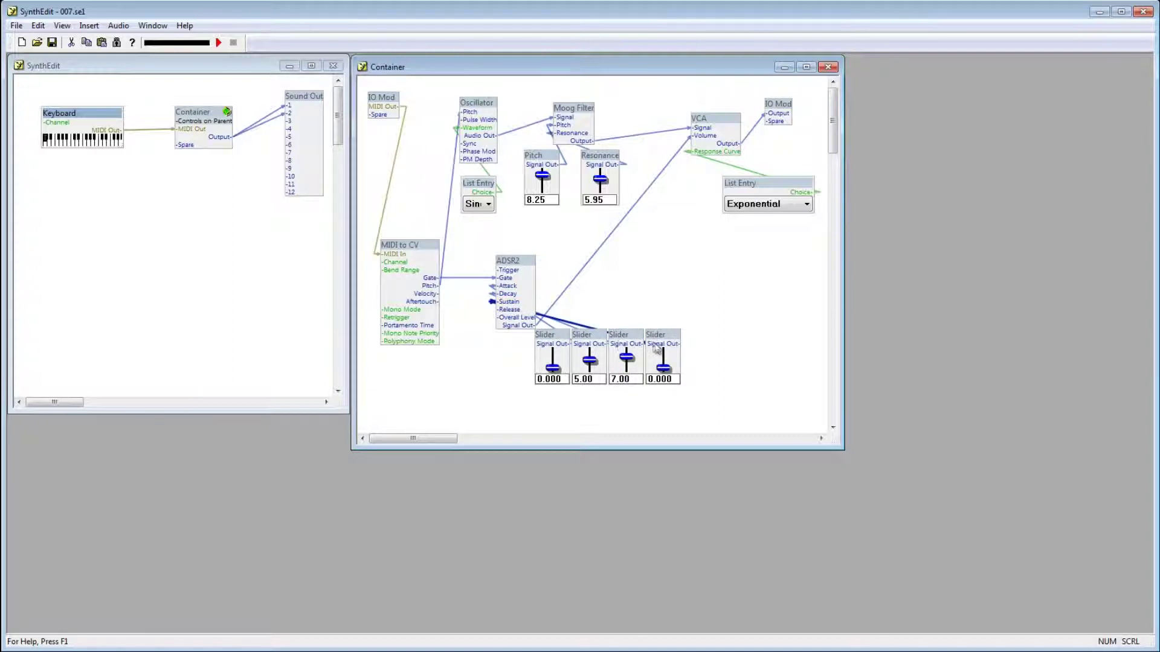
pyautogui.moveTo(656, 344); pyautogui.dragTo(516, 310)
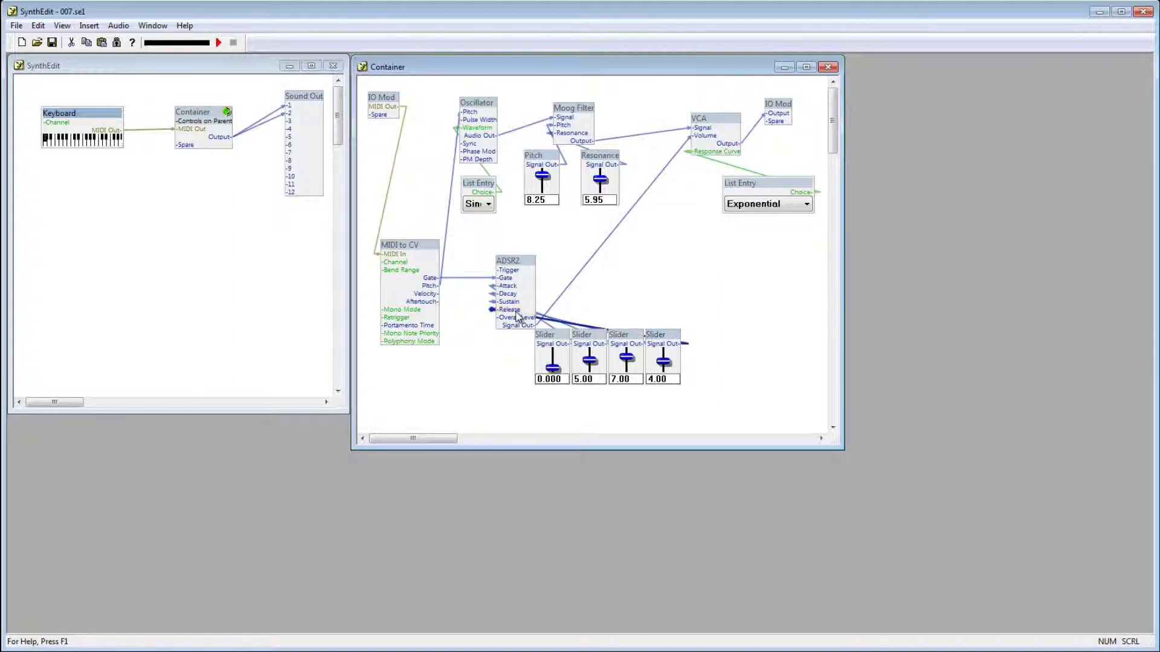
pyautogui.rightClick(551, 340)
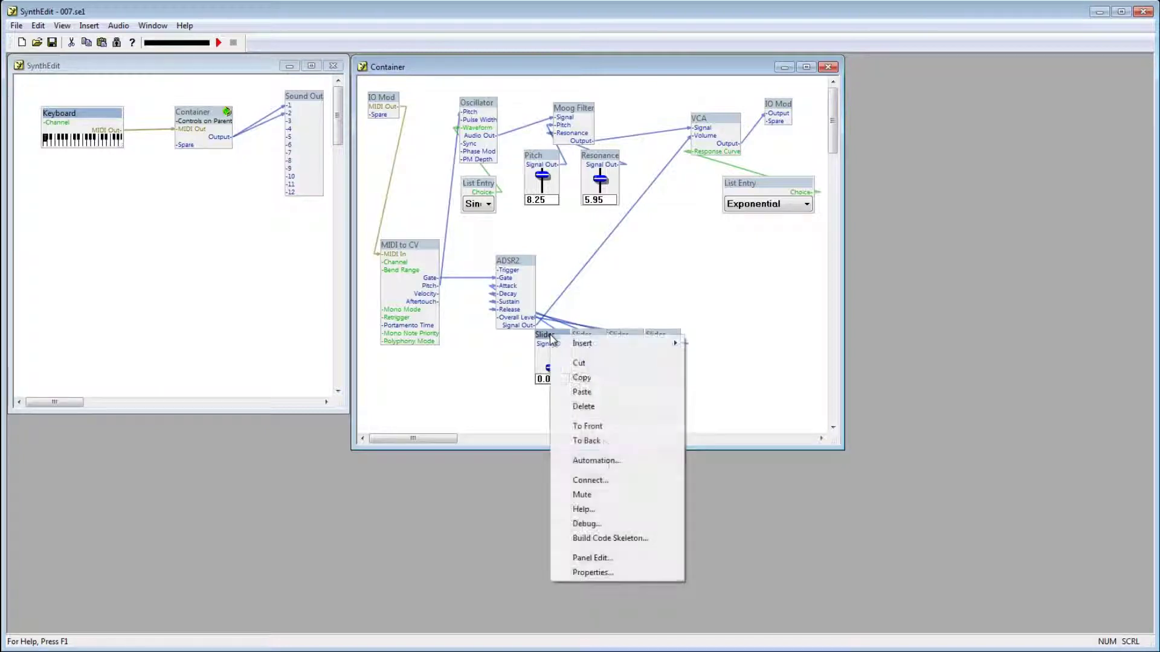
# Title the first Slider 'Attack' in its properties
pyautogui.click(605, 574)
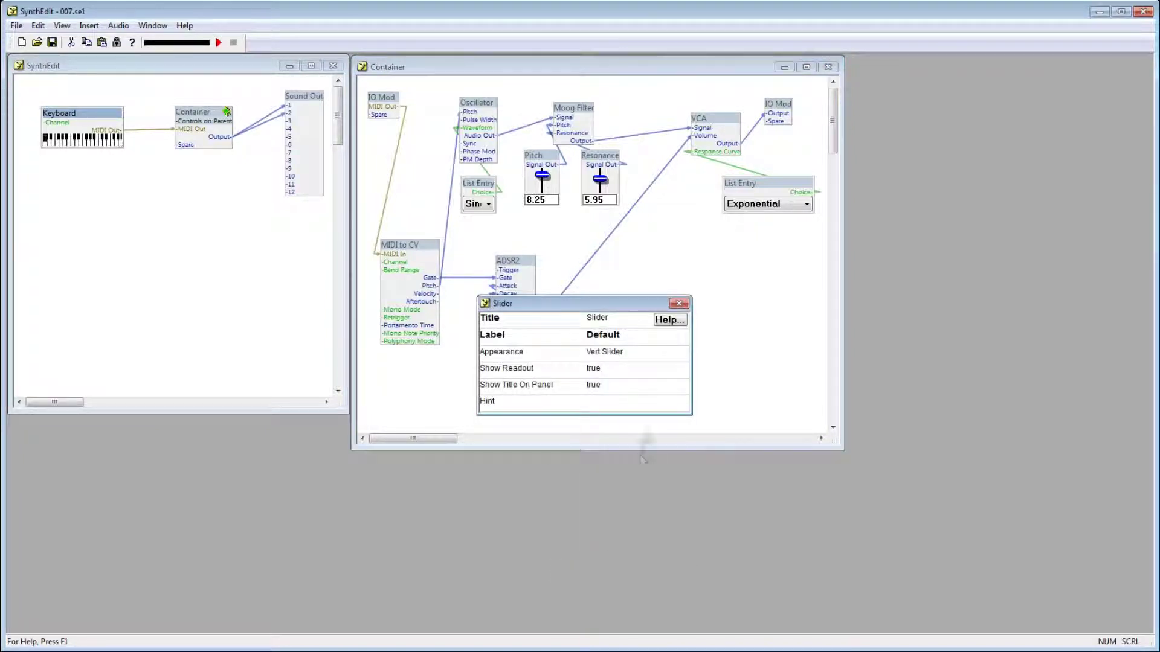
pyautogui.click(609, 319)
pyautogui.write('Attack')
pyautogui.click(678, 303)
# Title the second Slider 'Decay'
pyautogui.rightClick(590, 336)
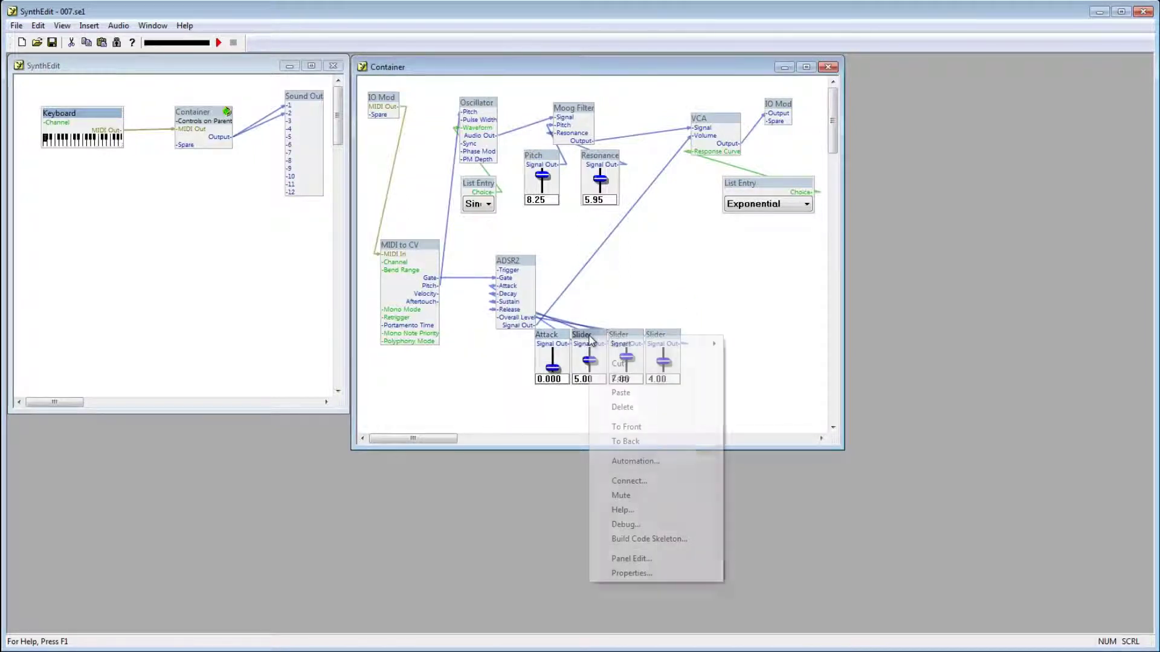
pyautogui.click(638, 574)
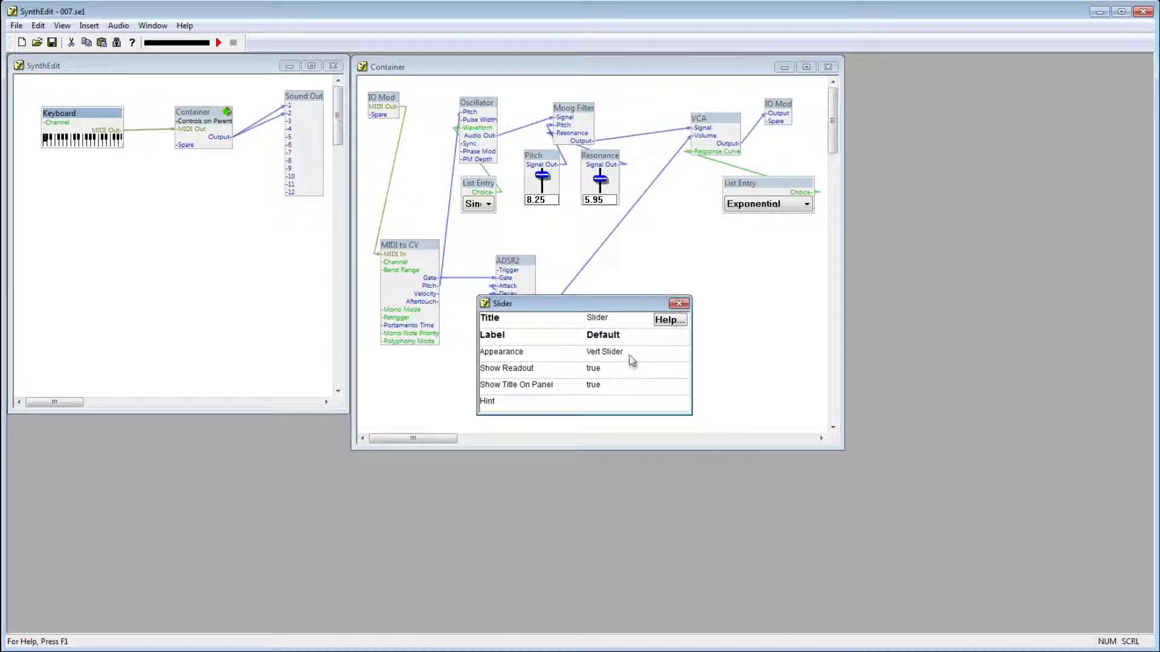
pyautogui.write('Decay')
pyautogui.press('Return')
pyautogui.click(679, 303)
# Title the third Slider 'Sustain'
pyautogui.rightClick(632, 340)
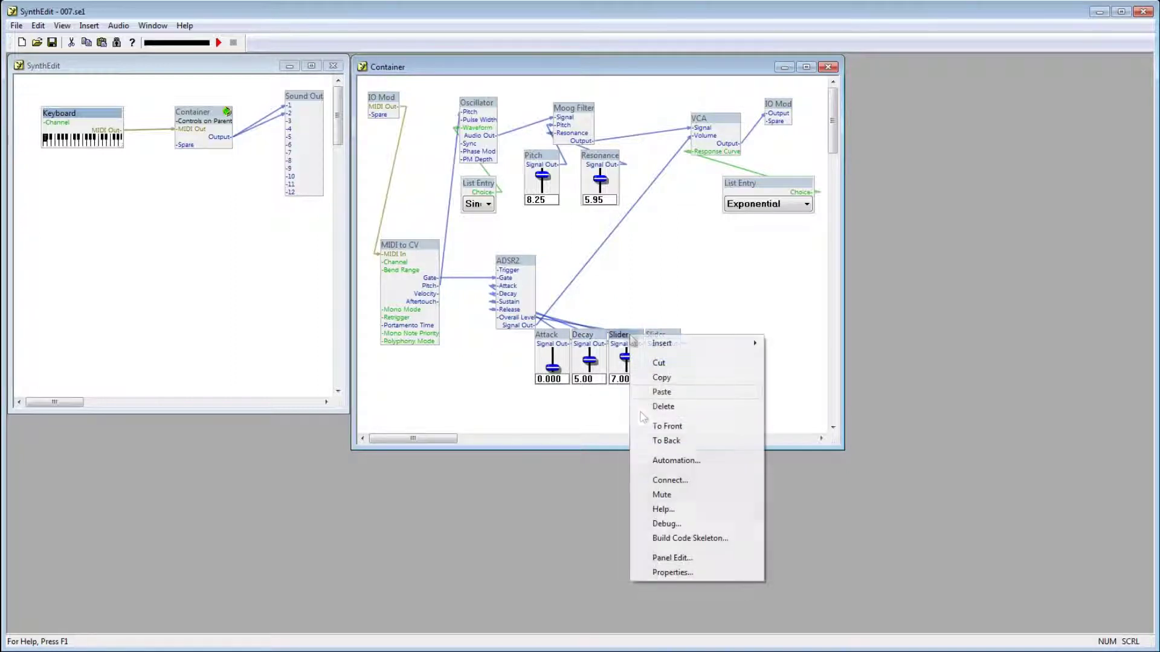
pyautogui.click(668, 574)
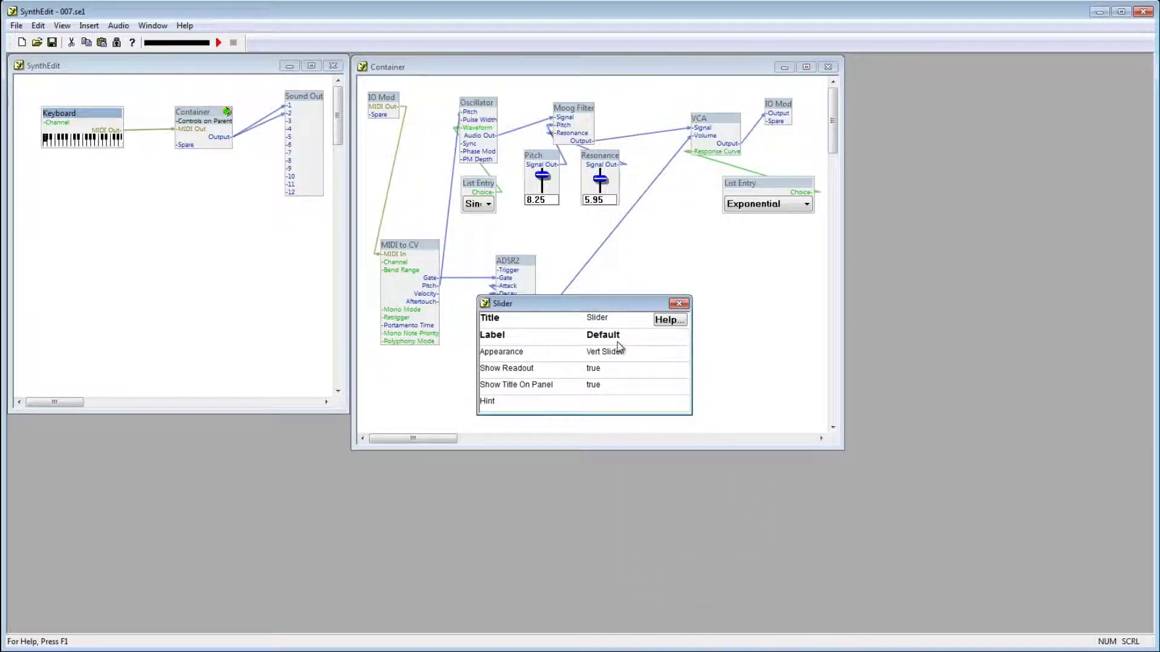
pyautogui.click(611, 318)
pyautogui.write('Sustain')
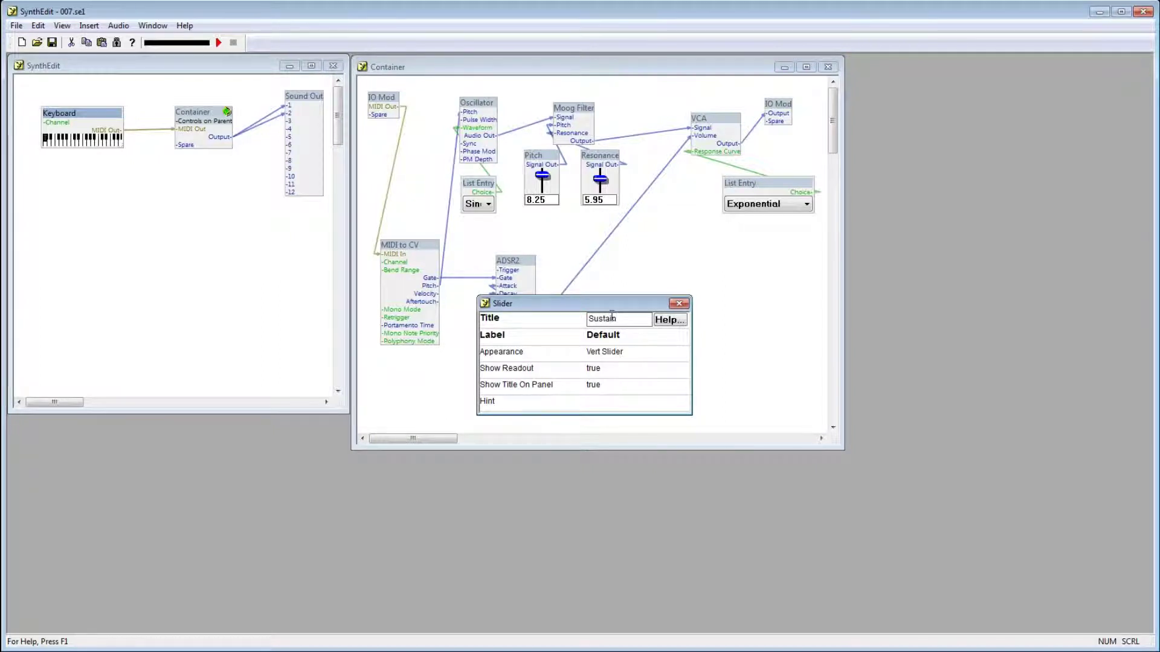
pyautogui.click(614, 302)
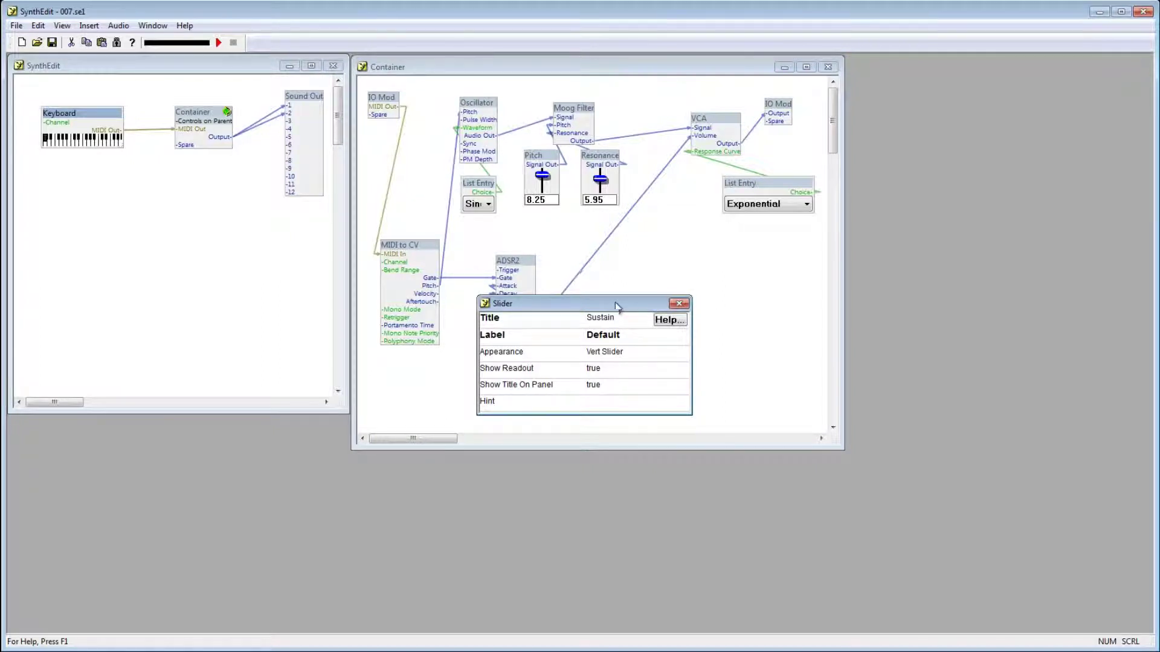
pyautogui.click(678, 303)
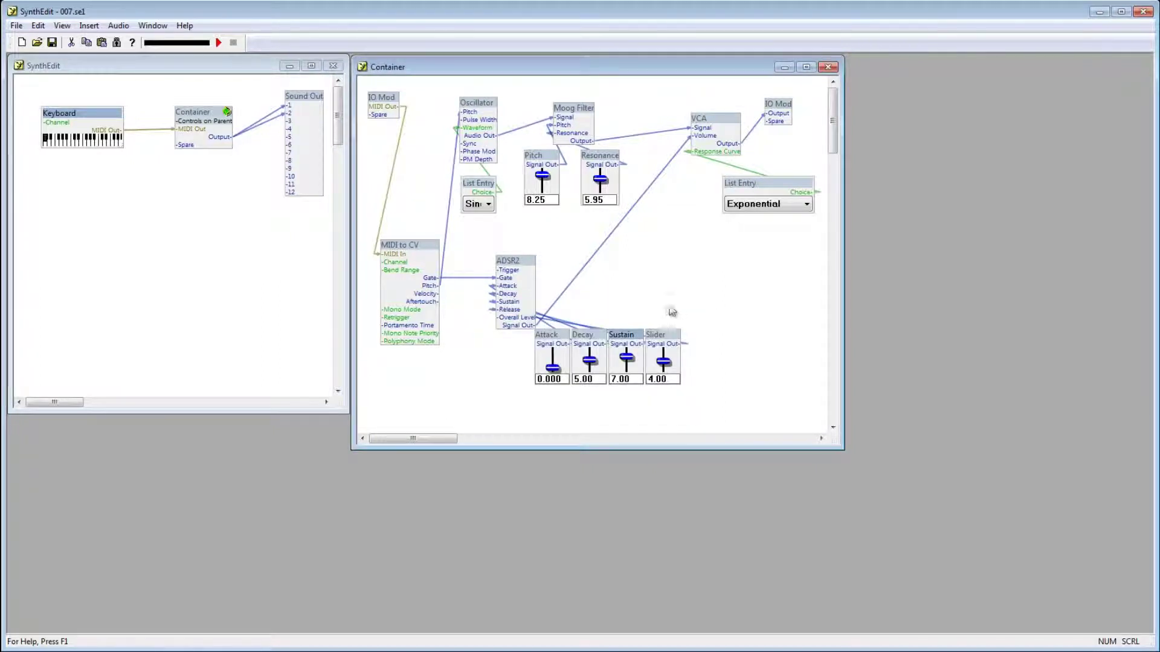
# Title the last Slider 'Release'
pyautogui.rightClick(657, 339)
pyautogui.click(701, 567)
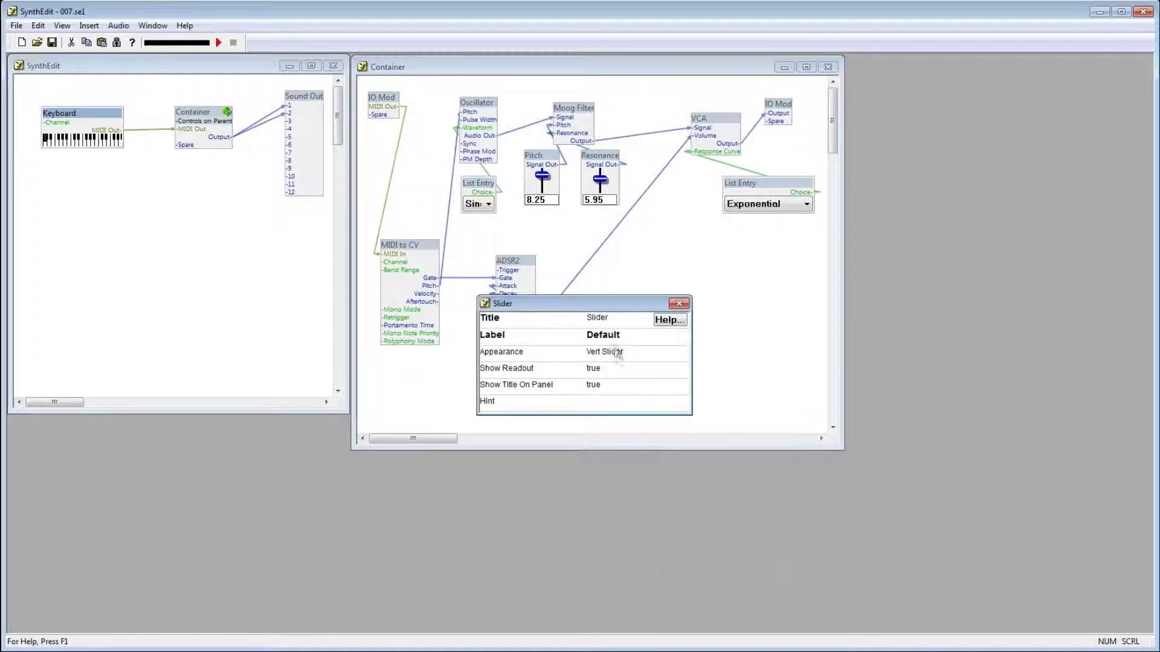
pyautogui.click(610, 319)
pyautogui.write('Rel')
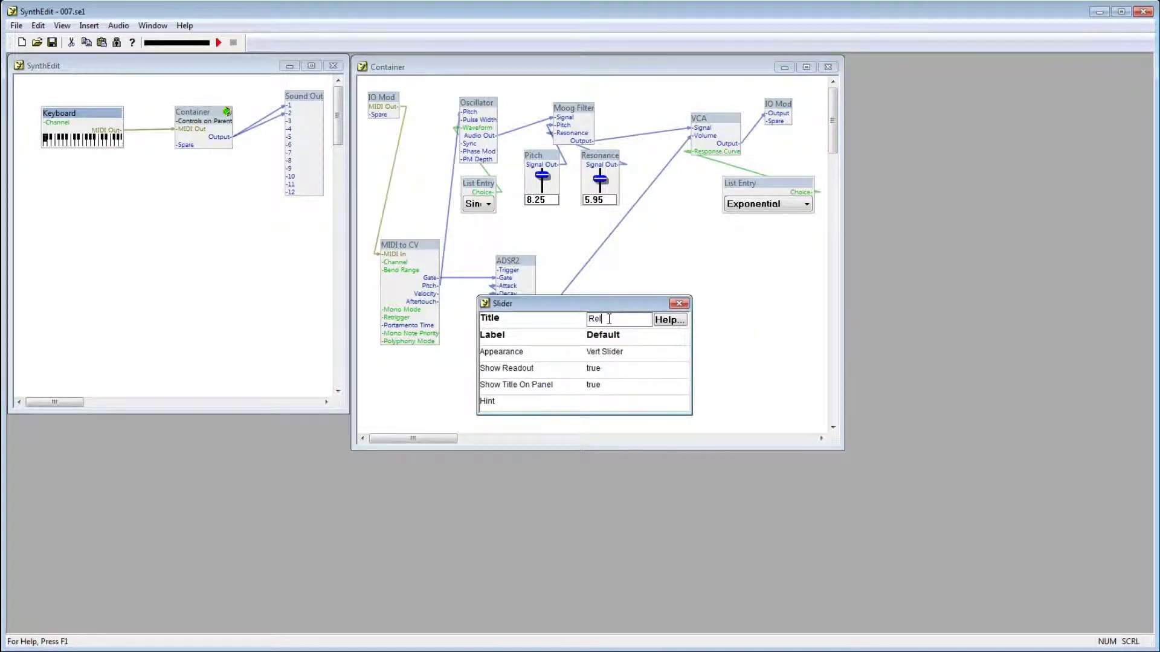
pyautogui.write('ease')
pyautogui.click(679, 304)
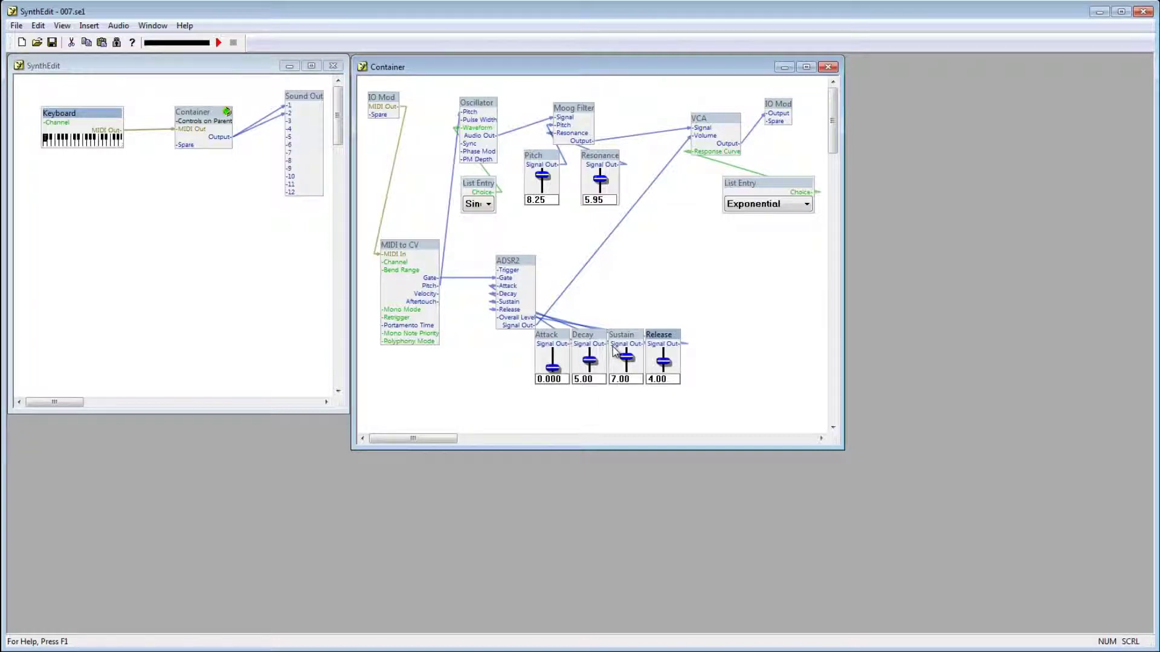
# Drag the Decay, Sustain and Release sliders down to 0.000
pyautogui.click(595, 379)
pyautogui.moveTo(595, 379); pyautogui.dragTo(595, 423)
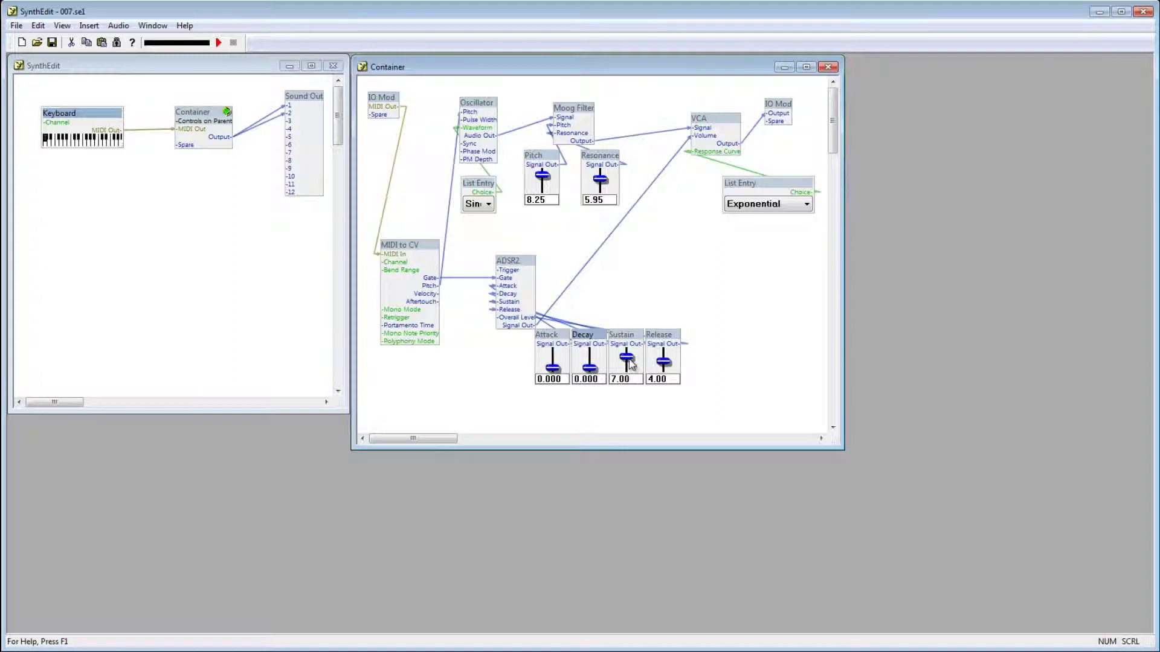
pyautogui.moveTo(630, 362); pyautogui.dragTo(634, 510)
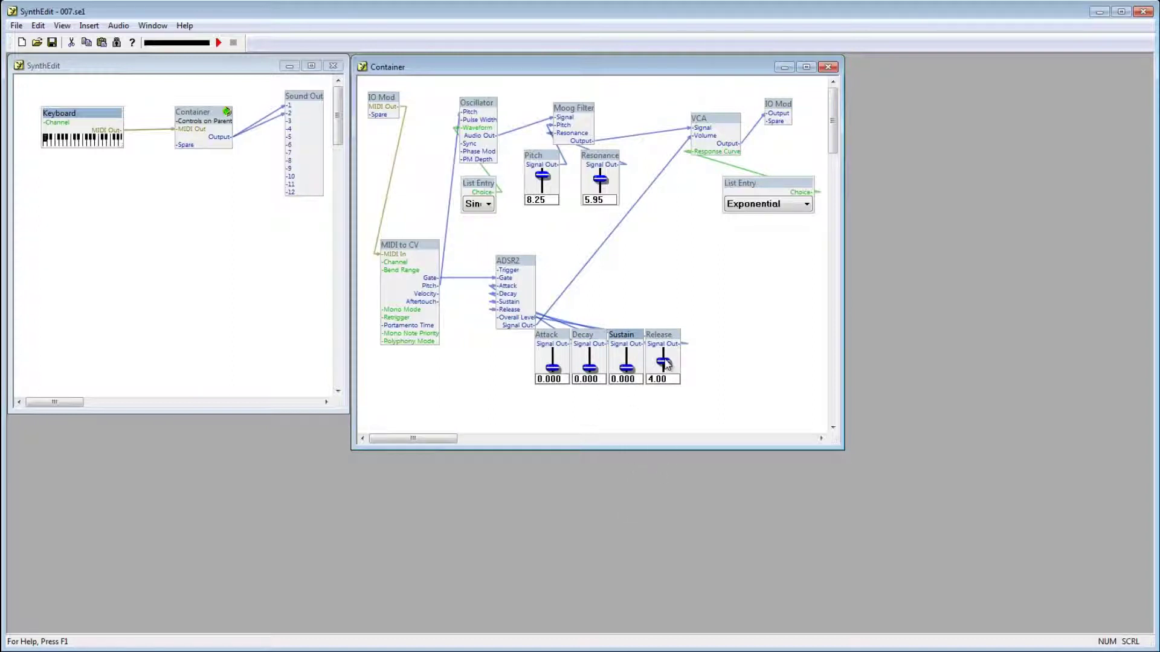
pyautogui.moveTo(664, 362); pyautogui.dragTo(667, 414)
# Play two notes on the Keyboard module and narrow the SynthEdit window
pyautogui.click(103, 143)
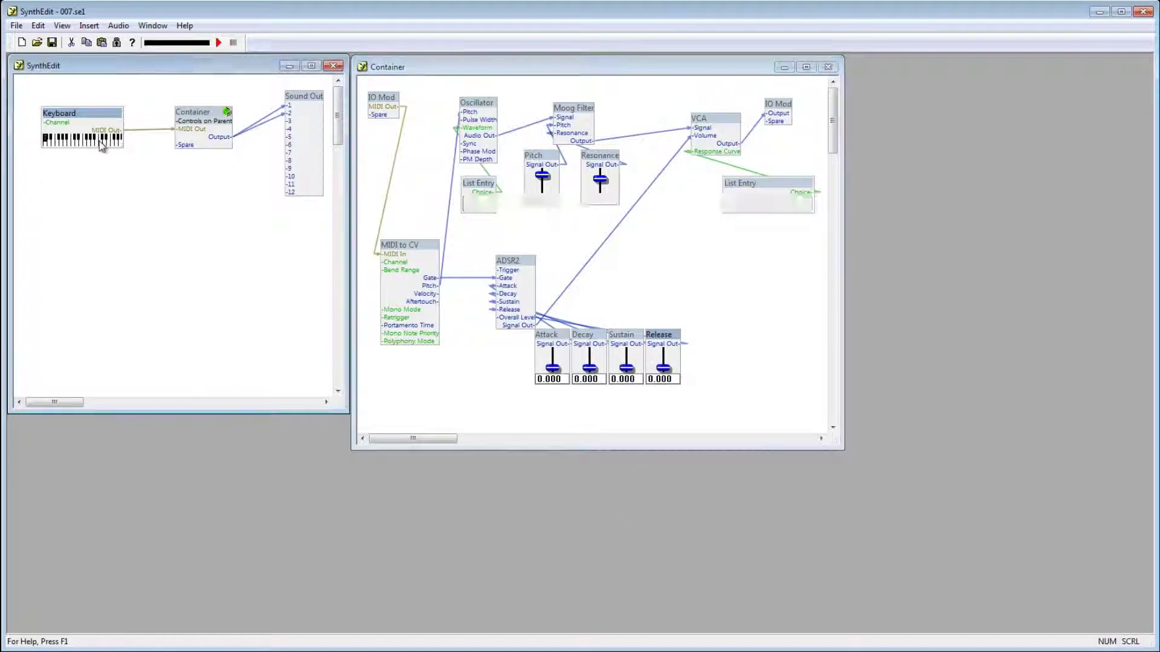
pyautogui.click(91, 147)
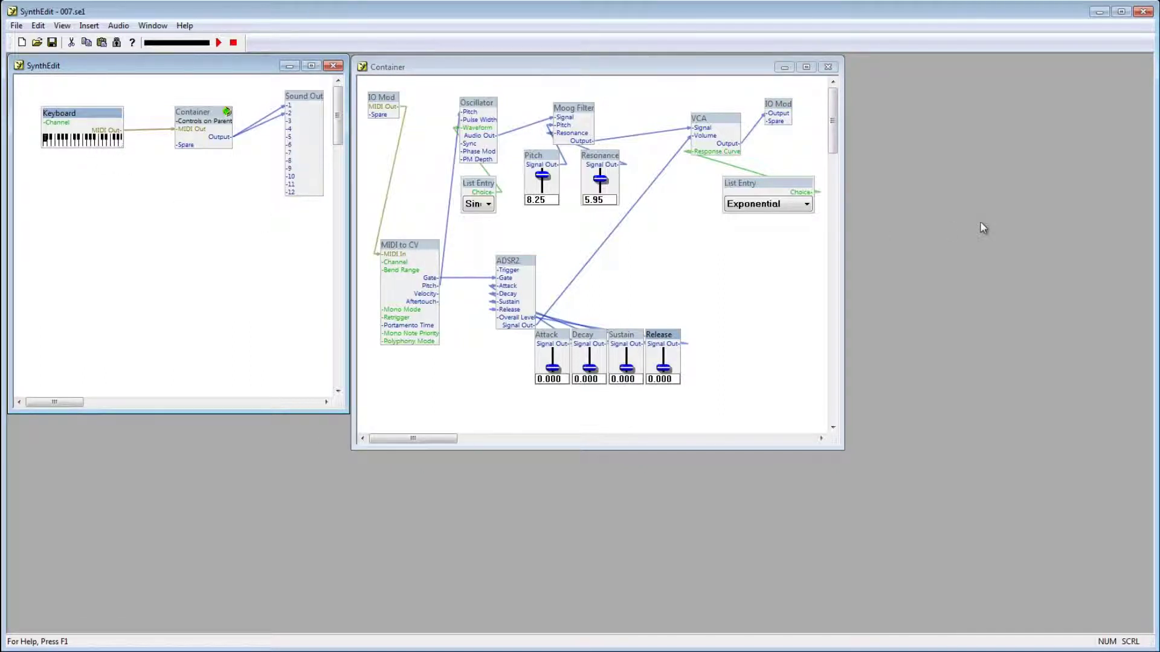
pyautogui.moveTo(1152, 227); pyautogui.dragTo(680, 223)
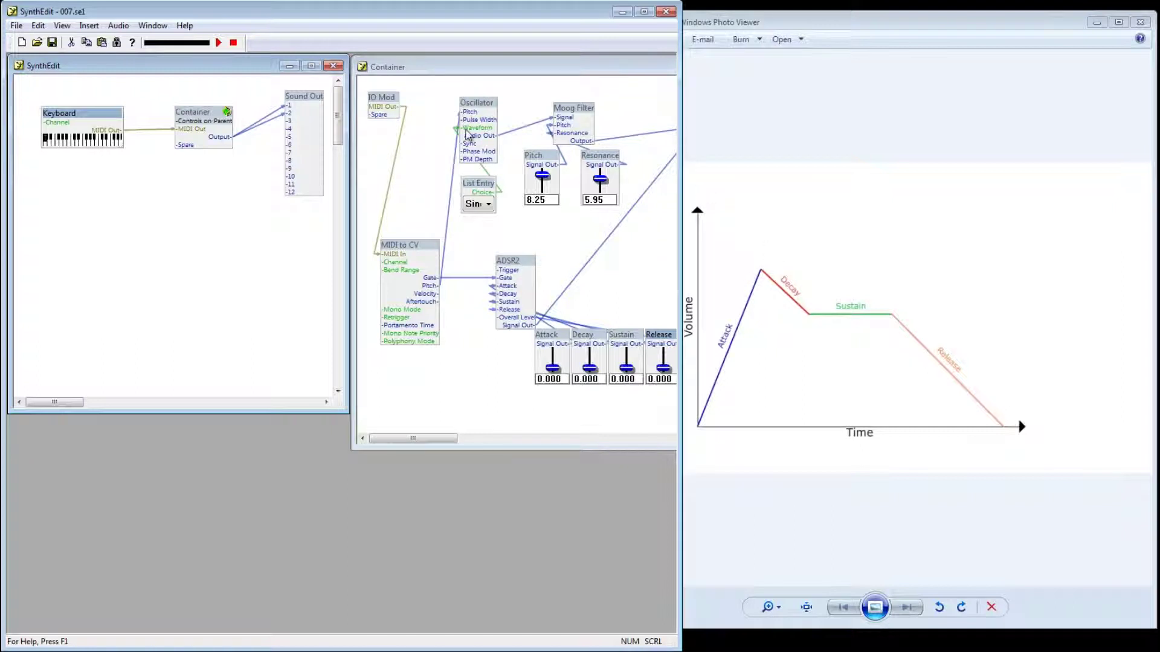
# Raise Attack from 3.90 up to its 10.00 maximum, playing a note after each increase
pyautogui.moveTo(491, 66); pyautogui.dragTo(473, 73)
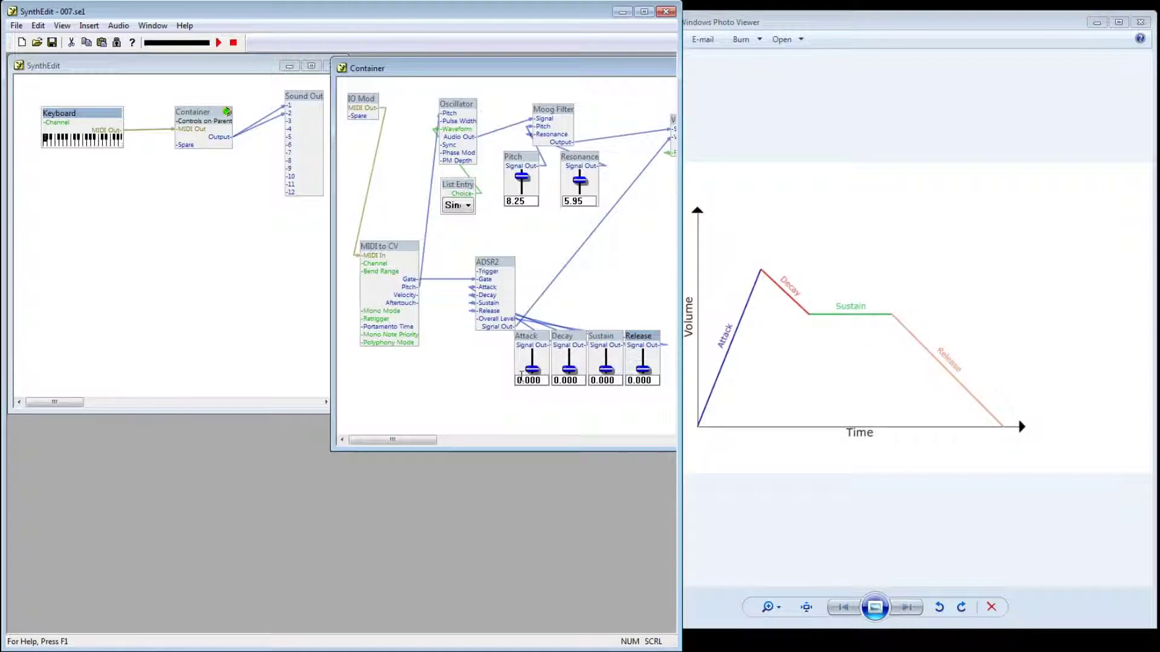
pyautogui.moveTo(531, 370); pyautogui.dragTo(499, 319)
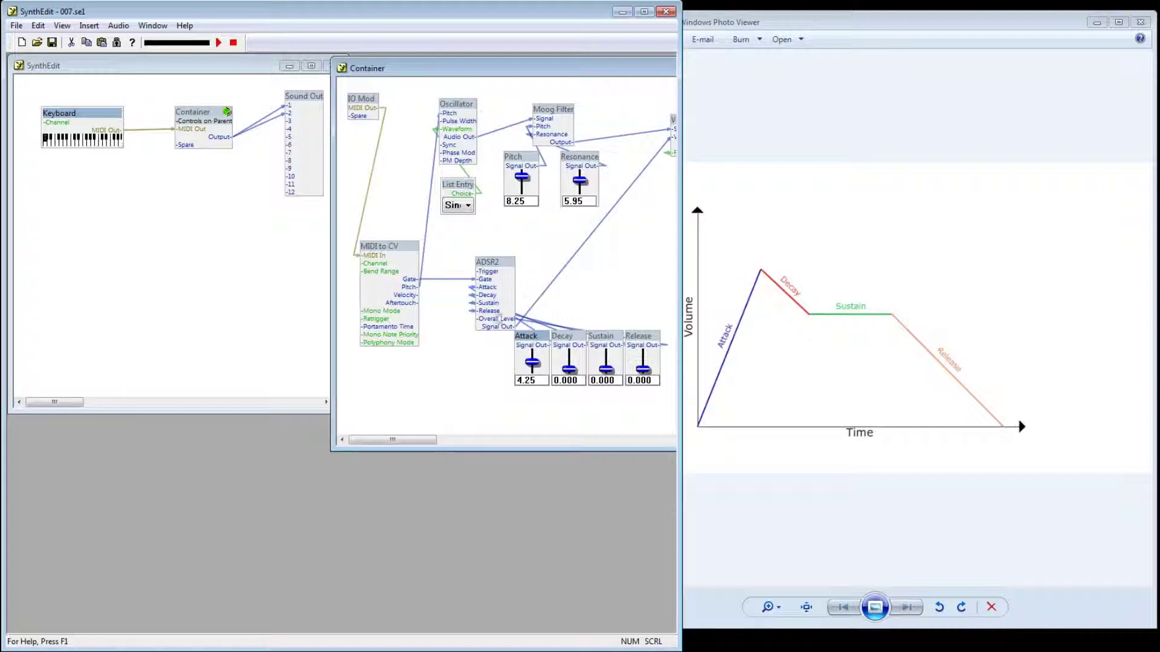
pyautogui.click(78, 143)
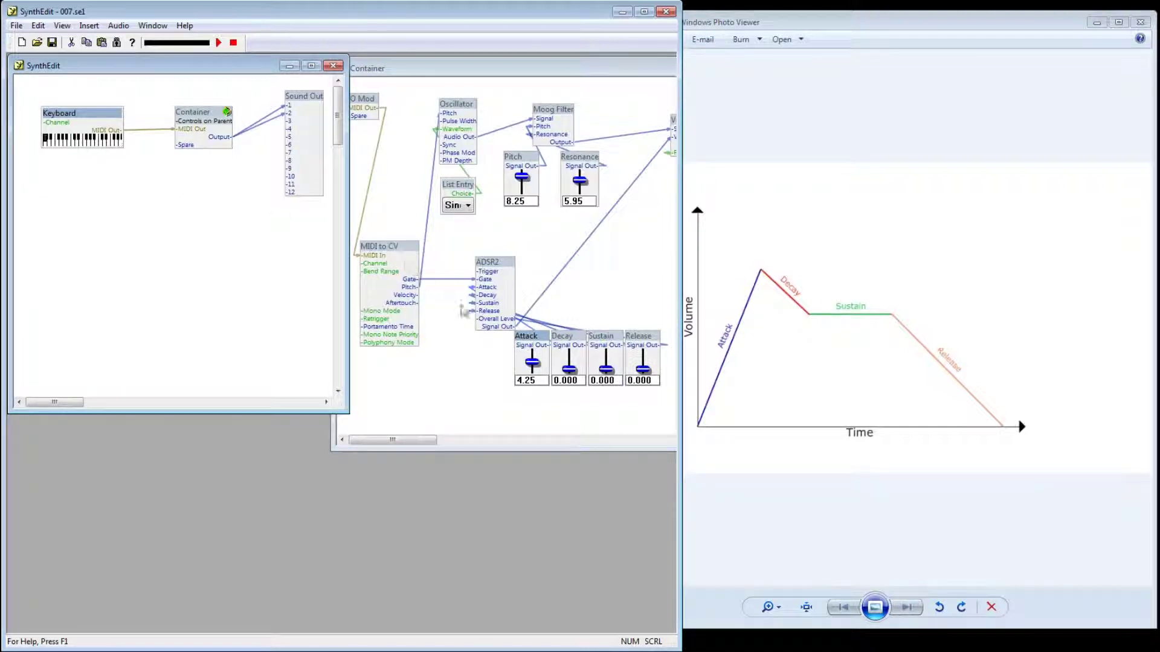
pyautogui.moveTo(532, 370); pyautogui.dragTo(517, 310)
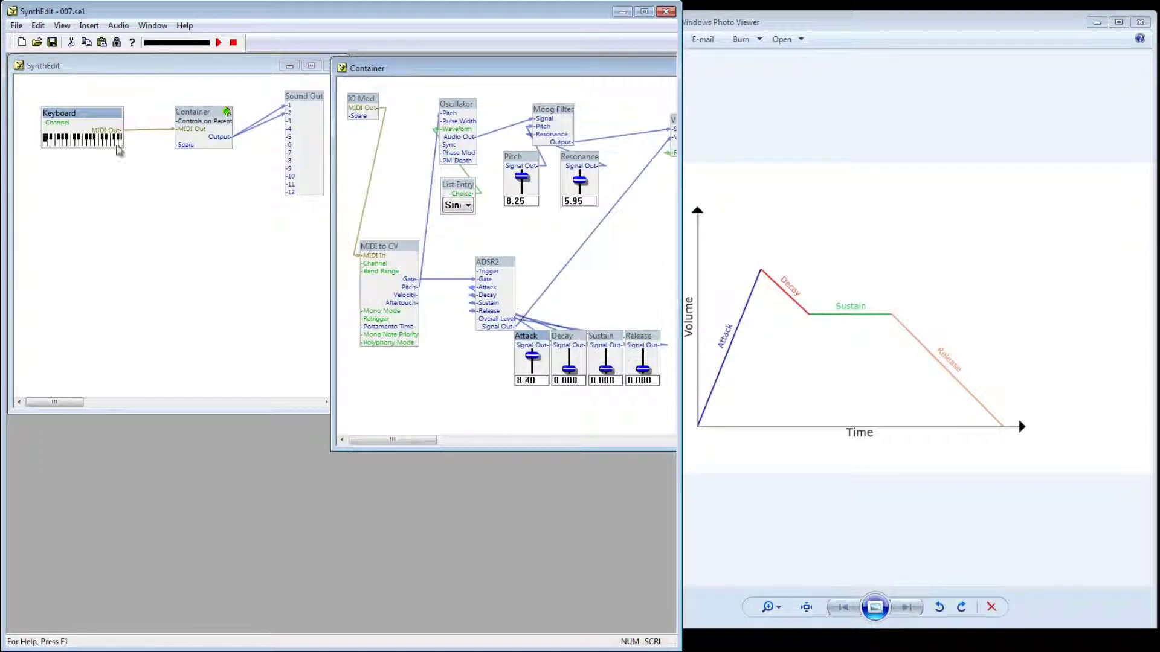
pyautogui.click(81, 144)
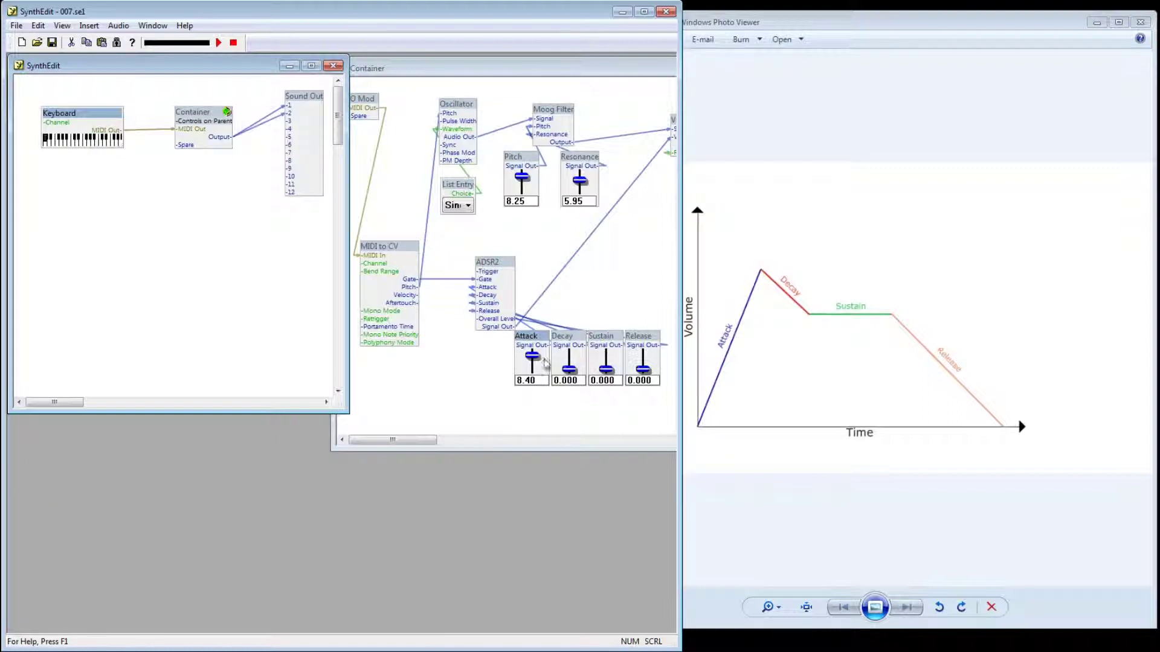
pyautogui.moveTo(532, 360); pyautogui.dragTo(536, 340)
pyautogui.click(85, 142)
pyautogui.click(534, 357)
# Lower Attack to 6.70 and settle Decay at 7.50, playing notes between adjustments
pyautogui.moveTo(534, 356); pyautogui.dragTo(557, 298)
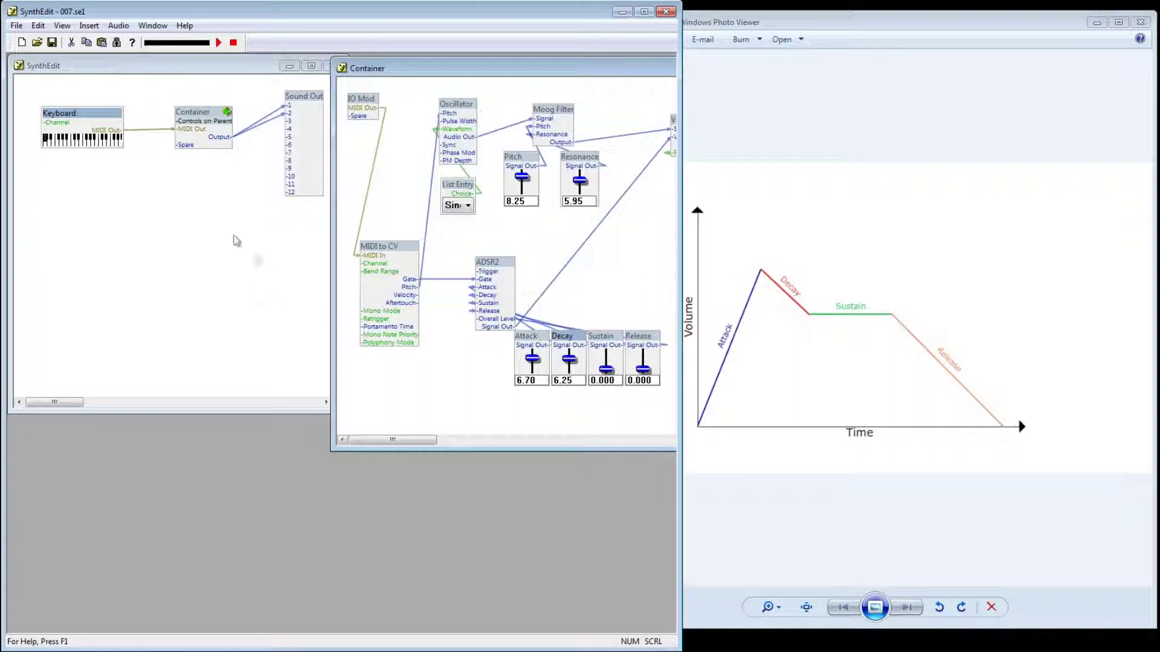
pyautogui.click(85, 142)
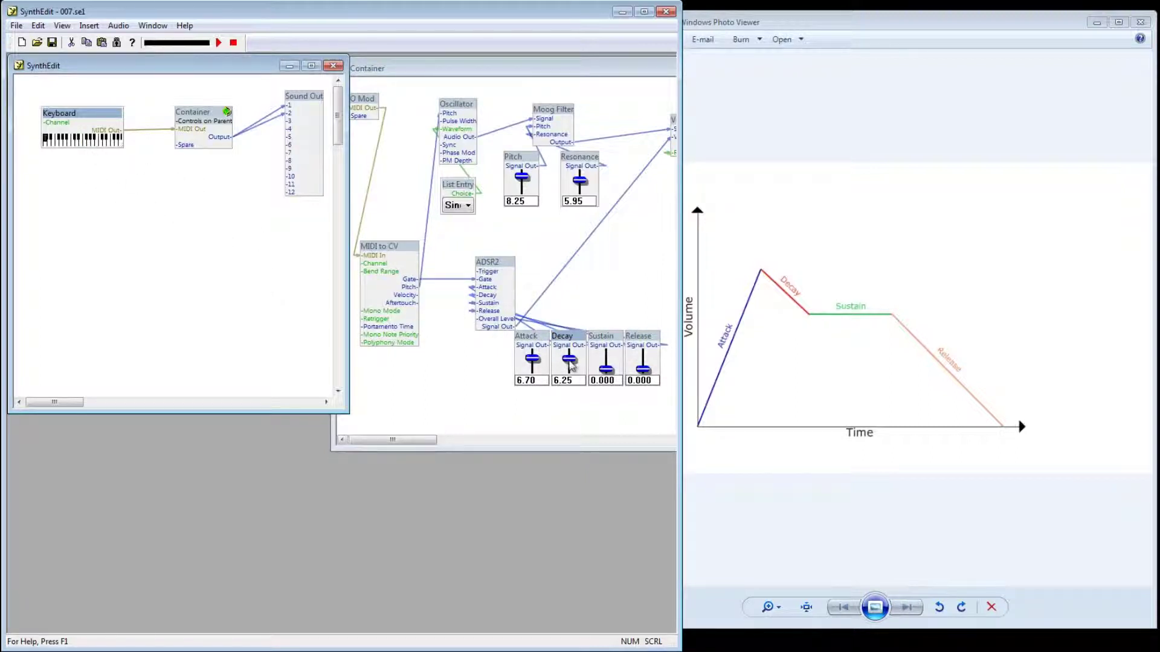
pyautogui.moveTo(569, 360); pyautogui.dragTo(559, 342)
pyautogui.click(81, 141)
pyautogui.moveTo(569, 360); pyautogui.dragTo(572, 371)
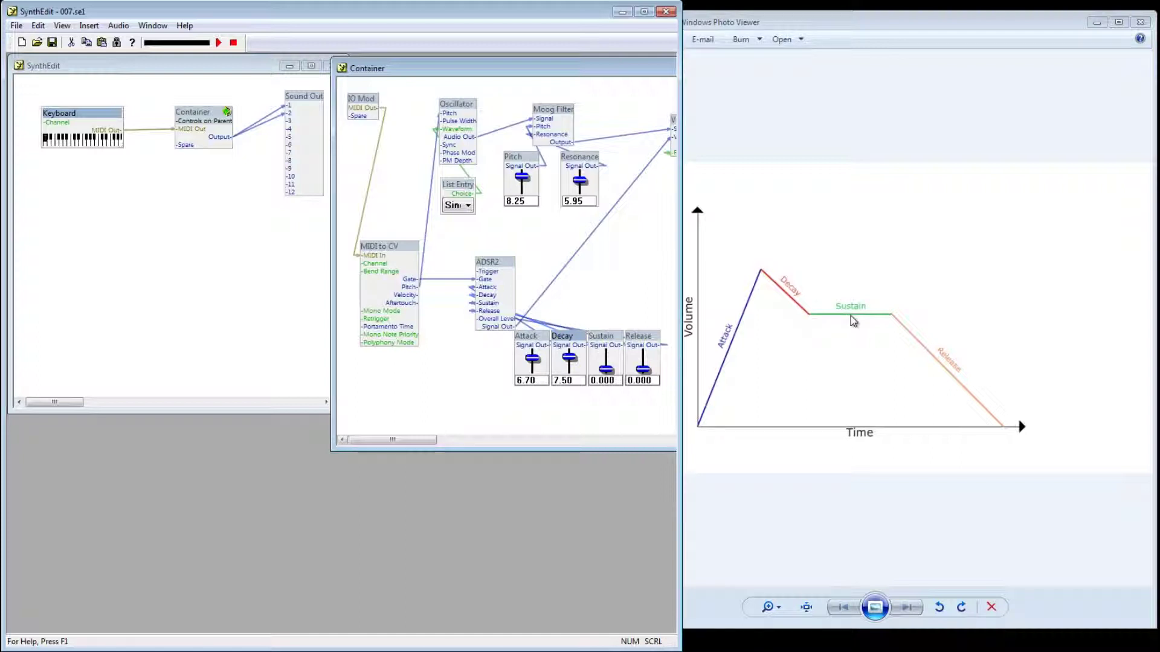
# Raise Sustain from zero and play notes, sliding across neighbouring keys to hear it hold
pyautogui.moveTo(607, 369); pyautogui.dragTo(603, 316)
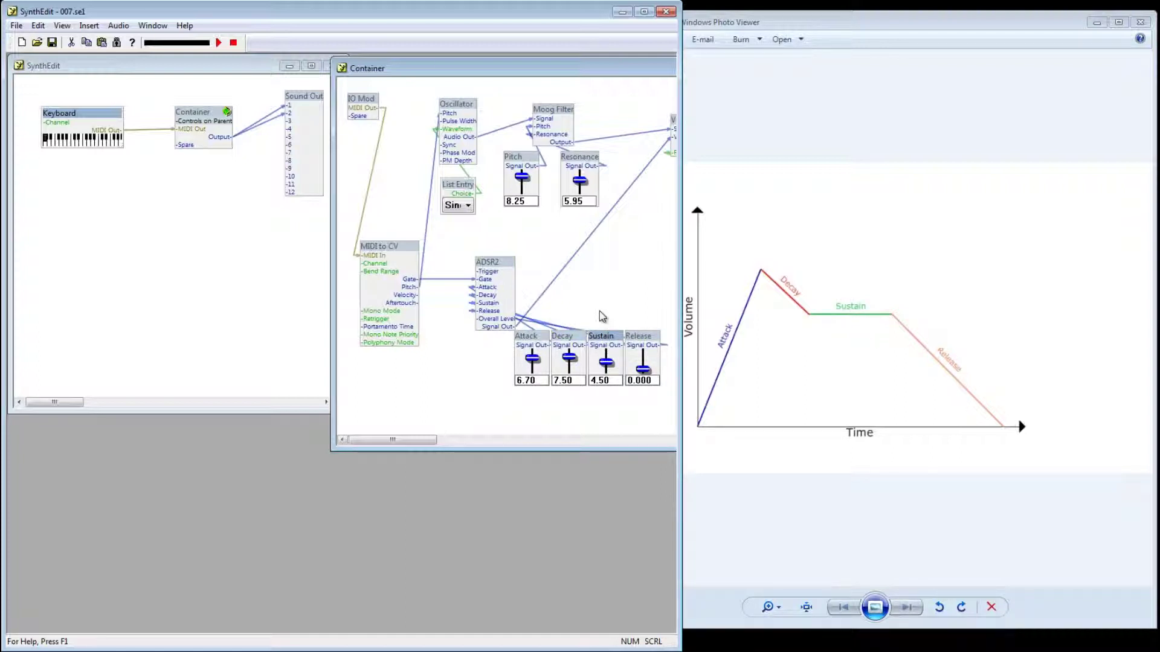
pyautogui.click(85, 143)
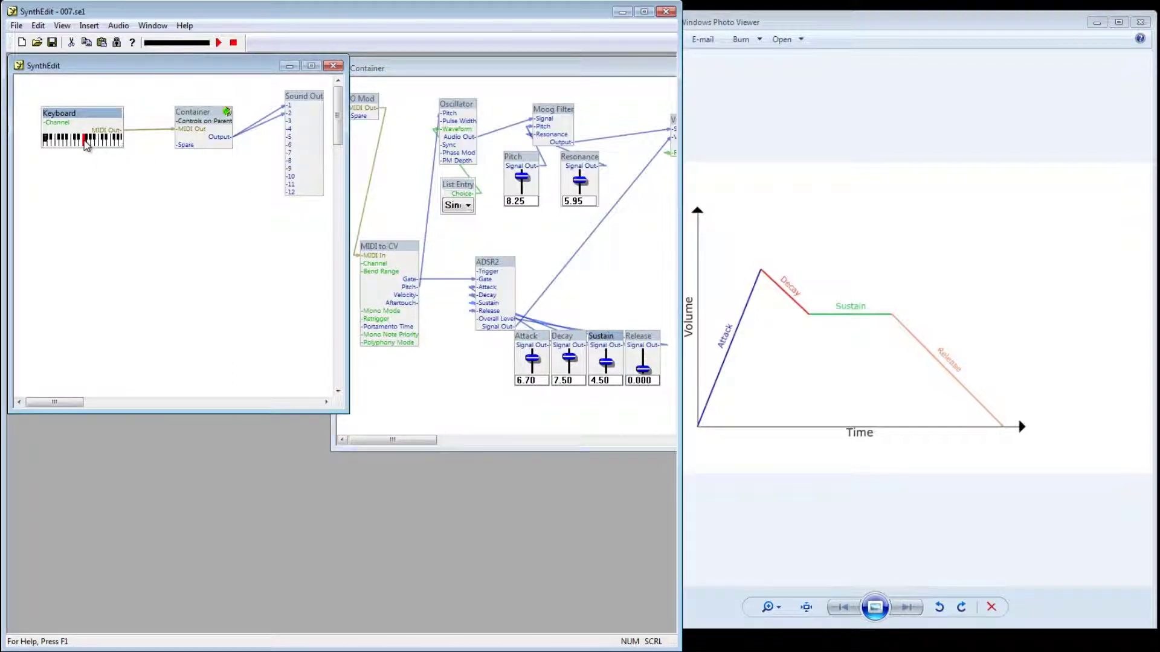
pyautogui.moveTo(85, 143); pyautogui.dragTo(95, 147)
pyautogui.moveTo(95, 147); pyautogui.dragTo(94, 147)
# Raise Release through 1.95 and 7.75 to 10.00, playing a note after each change
pyautogui.moveTo(643, 370); pyautogui.dragTo(671, 315)
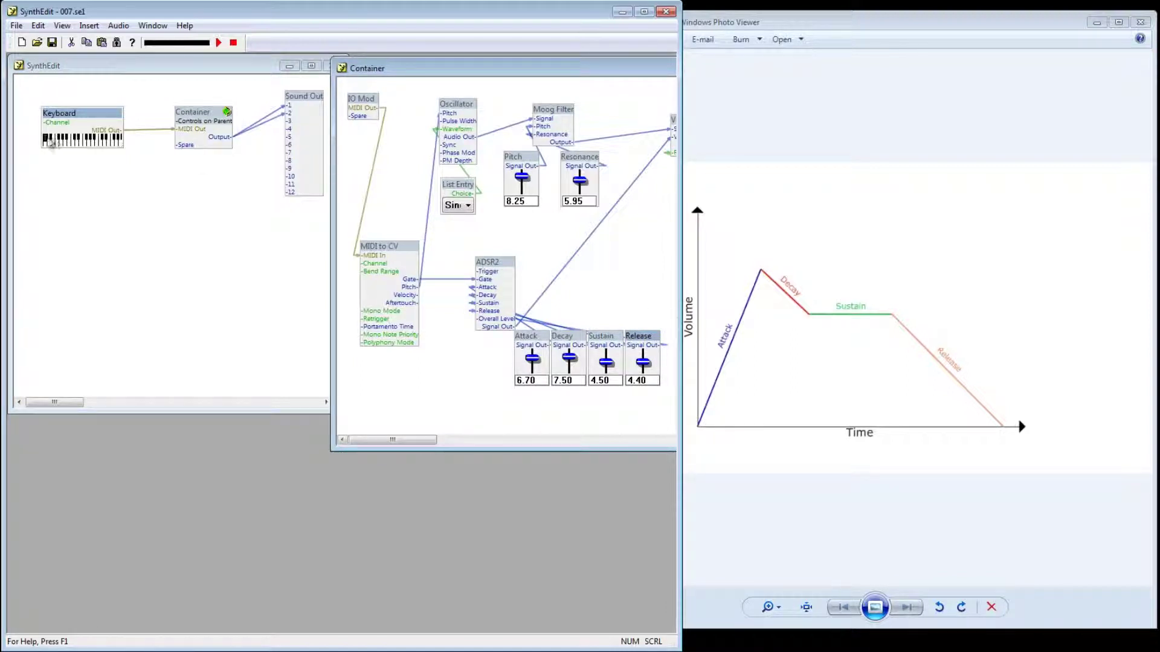
pyautogui.click(88, 143)
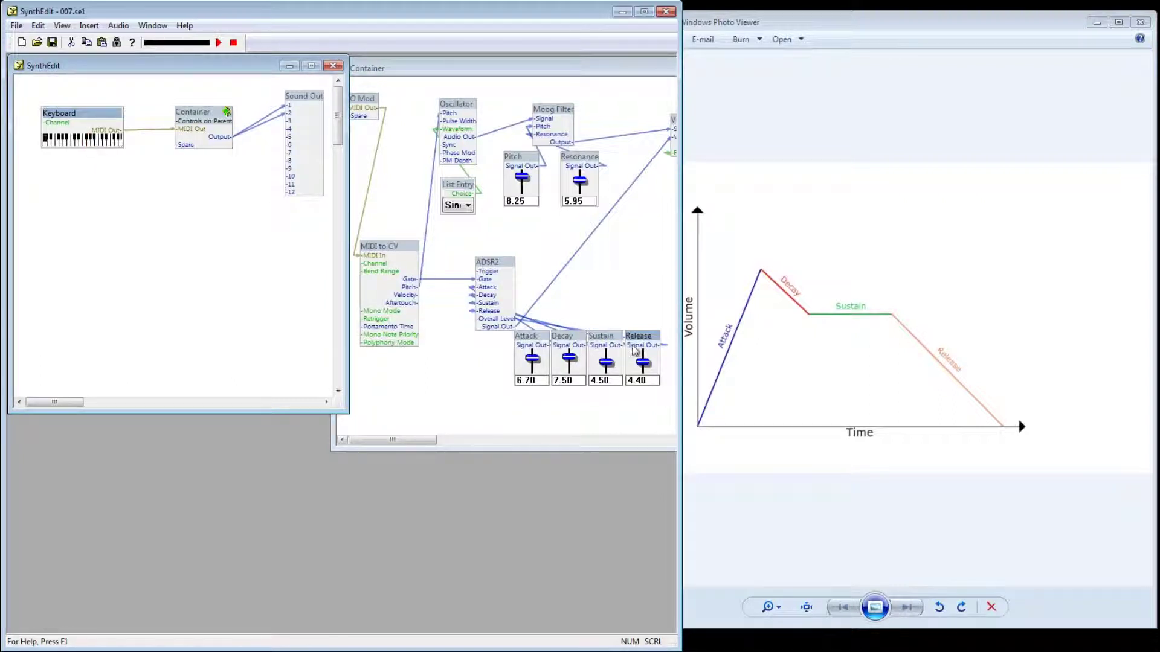
pyautogui.moveTo(649, 369); pyautogui.dragTo(637, 319)
pyautogui.click(85, 144)
pyautogui.moveTo(643, 358); pyautogui.dragTo(632, 266)
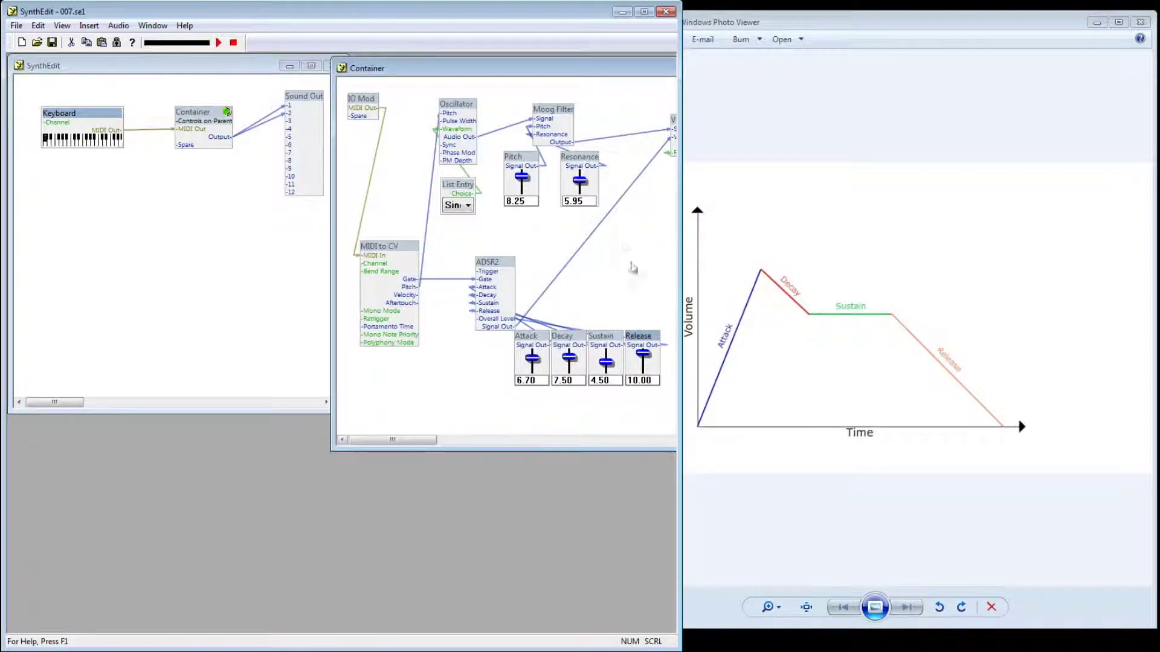
pyautogui.click(81, 145)
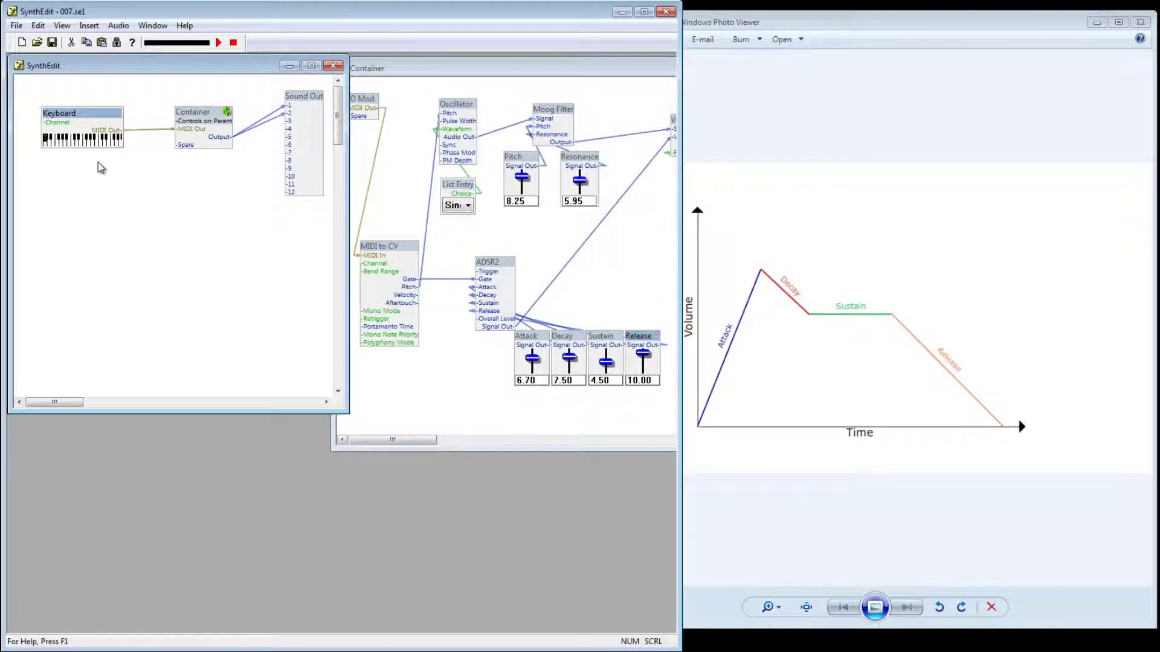
pyautogui.click(97, 142)
# Stretch the main window to the screen edge and marquee-select the four envelope sliders
pyautogui.moveTo(680, 330); pyautogui.dragTo(1154, 357)
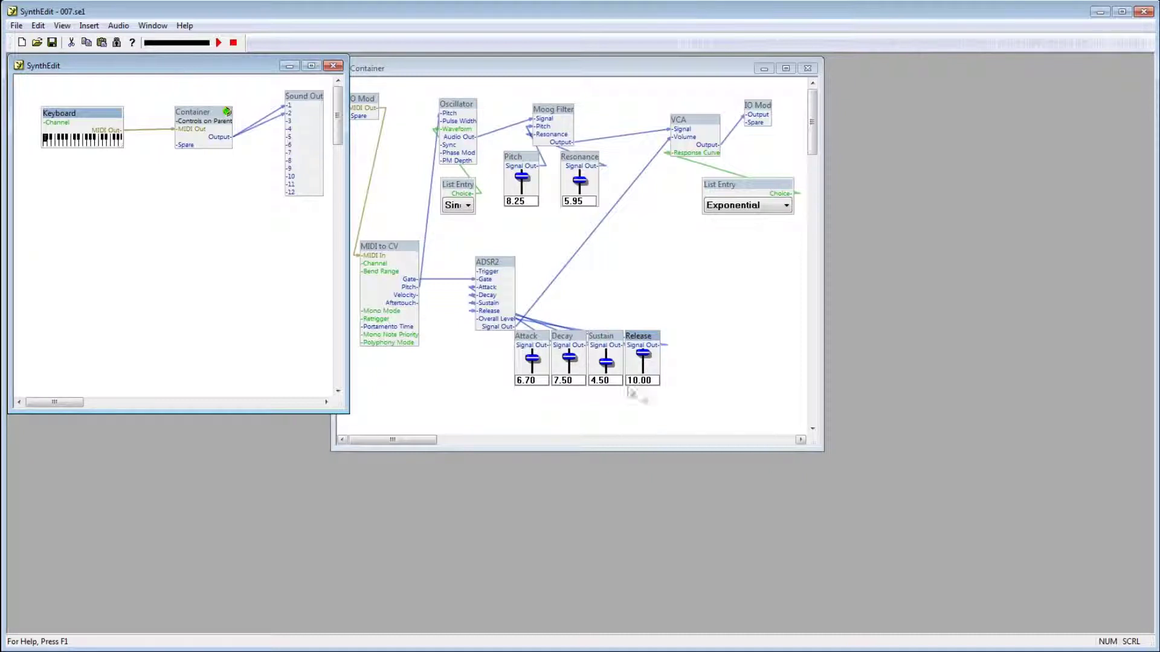
pyautogui.moveTo(694, 417); pyautogui.dragTo(544, 338)
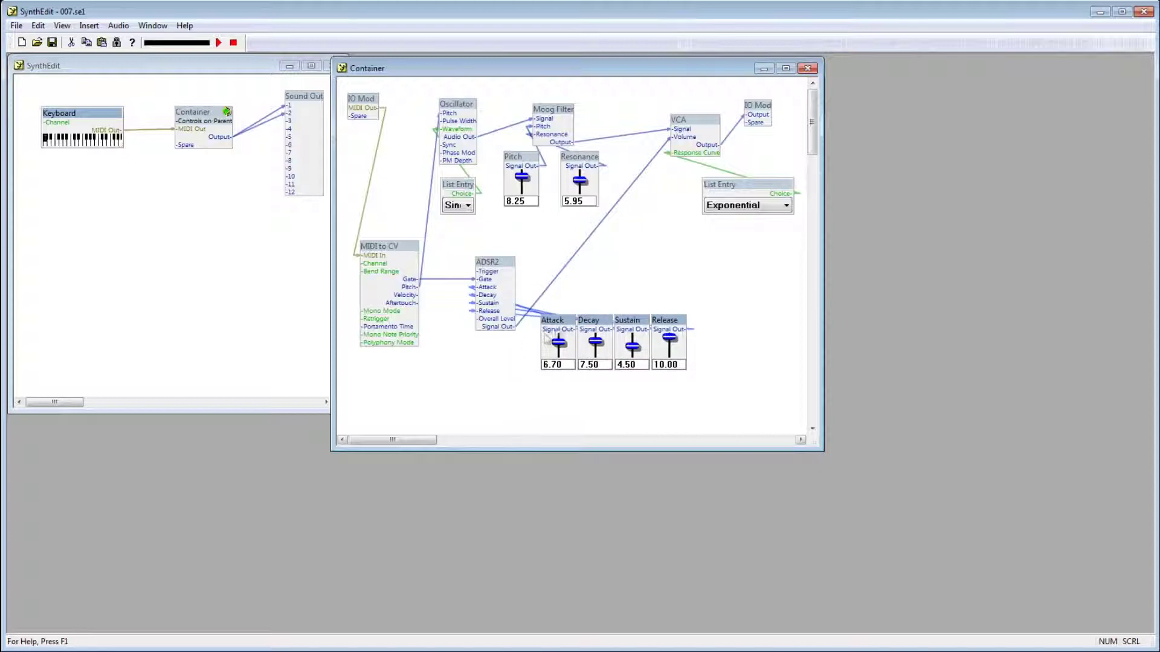
# Insert a Knob below ADSR2 and wire its output to the Overall Level input
pyautogui.rightClick(466, 372)
pyautogui.moveTo(487, 382)
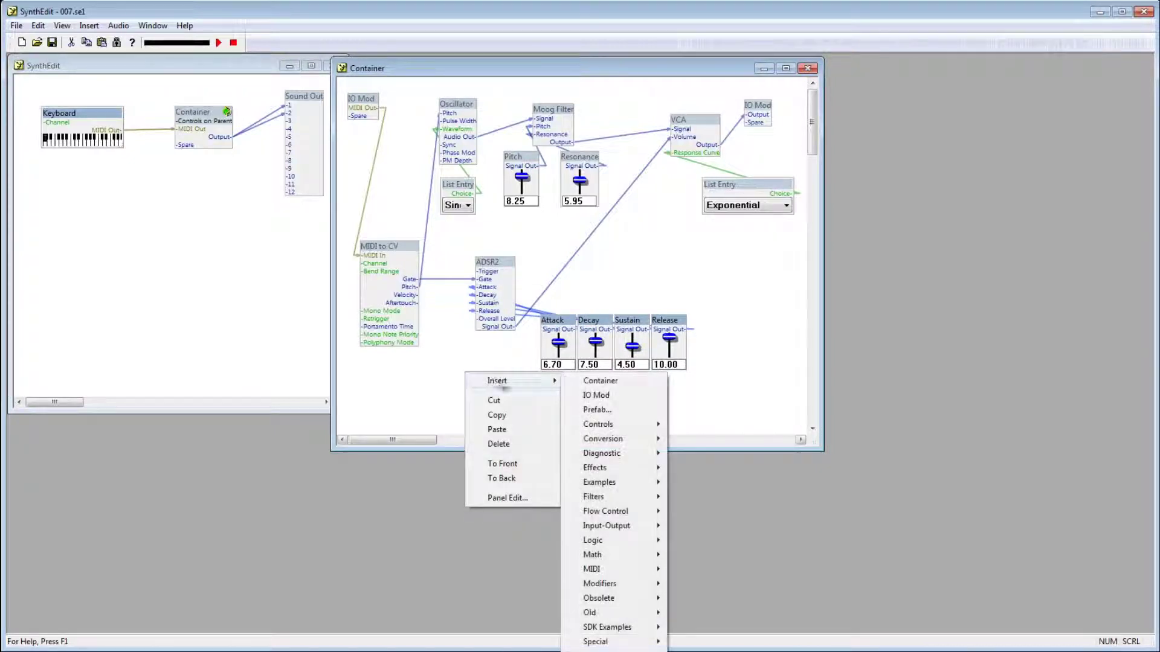
pyautogui.moveTo(634, 456)
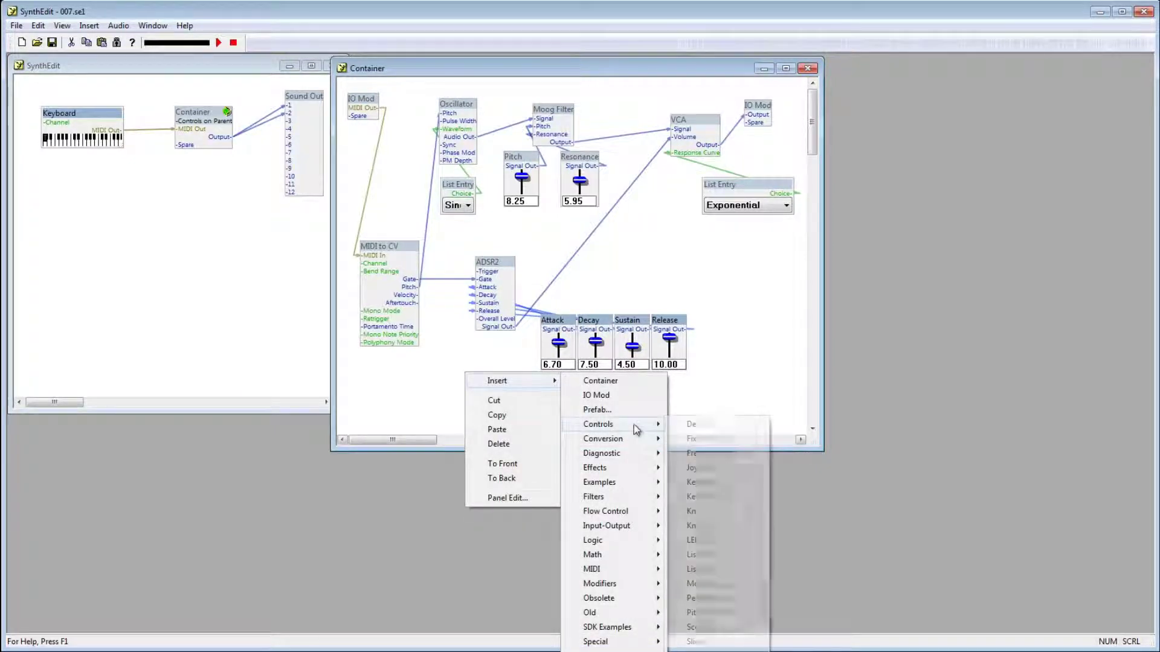
pyautogui.moveTo(610, 424)
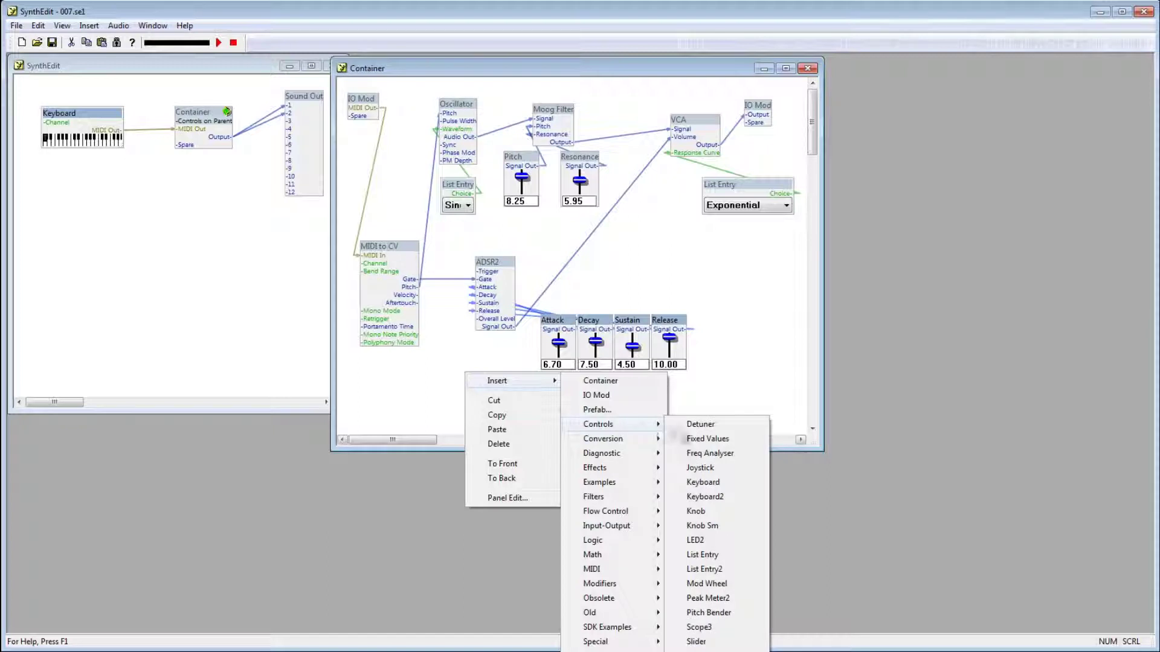
pyautogui.click(719, 513)
pyautogui.moveTo(487, 381); pyautogui.dragTo(481, 356)
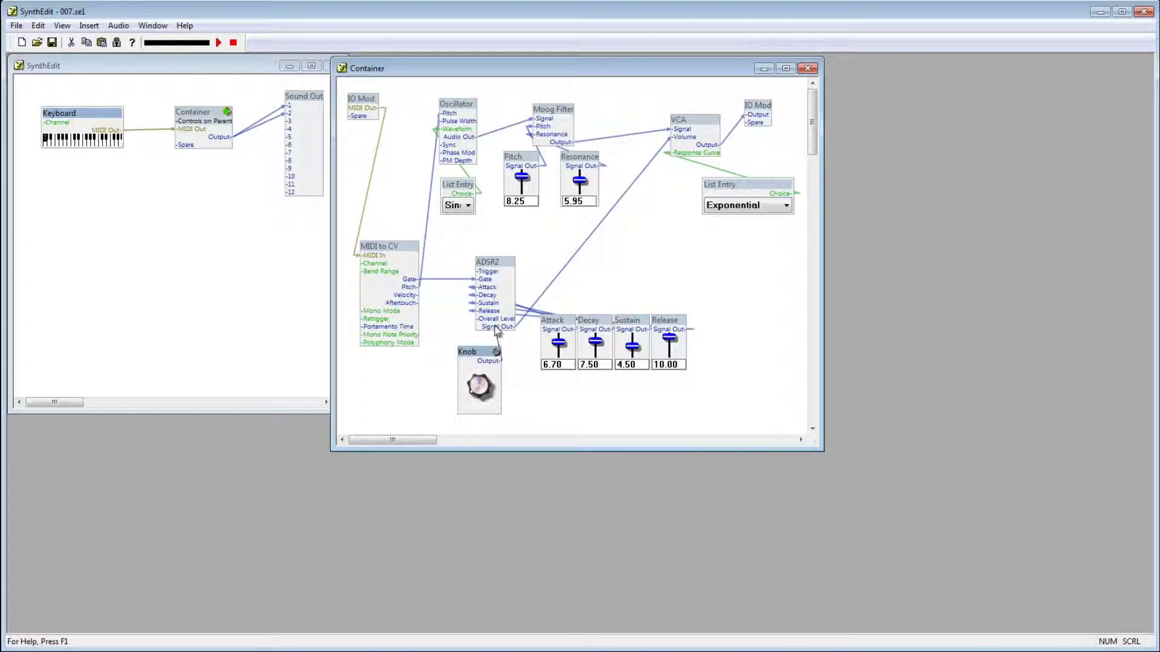
pyautogui.moveTo(505, 360); pyautogui.dragTo(492, 320)
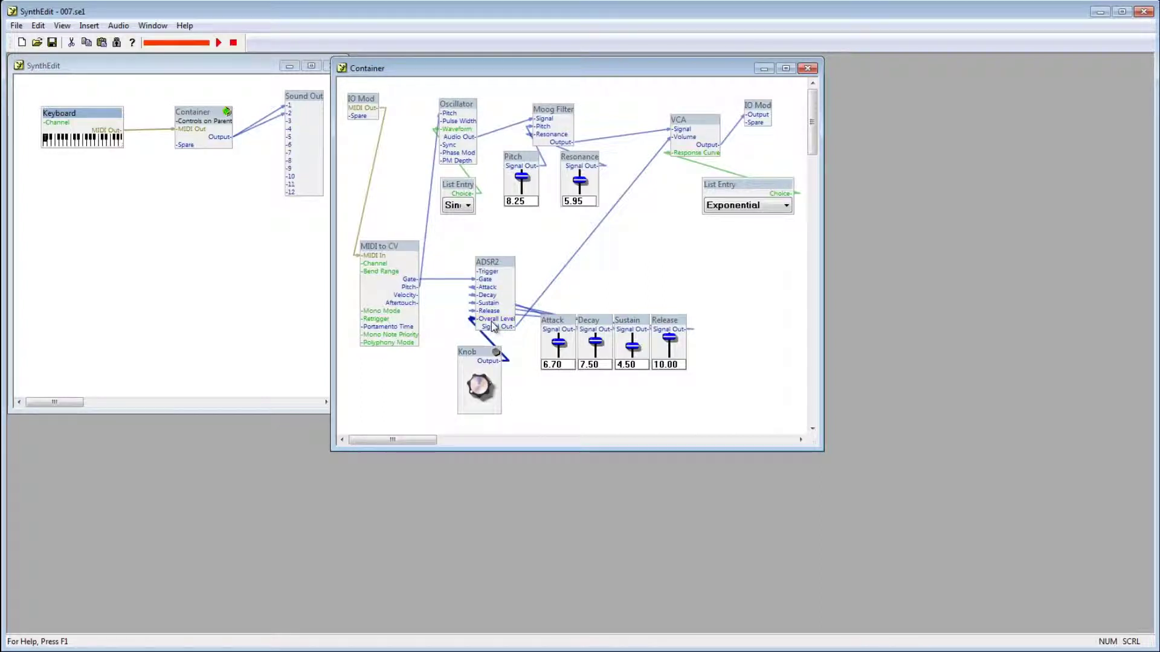
# Retitle the knob 'Volume' in its properties
pyautogui.rightClick(477, 350)
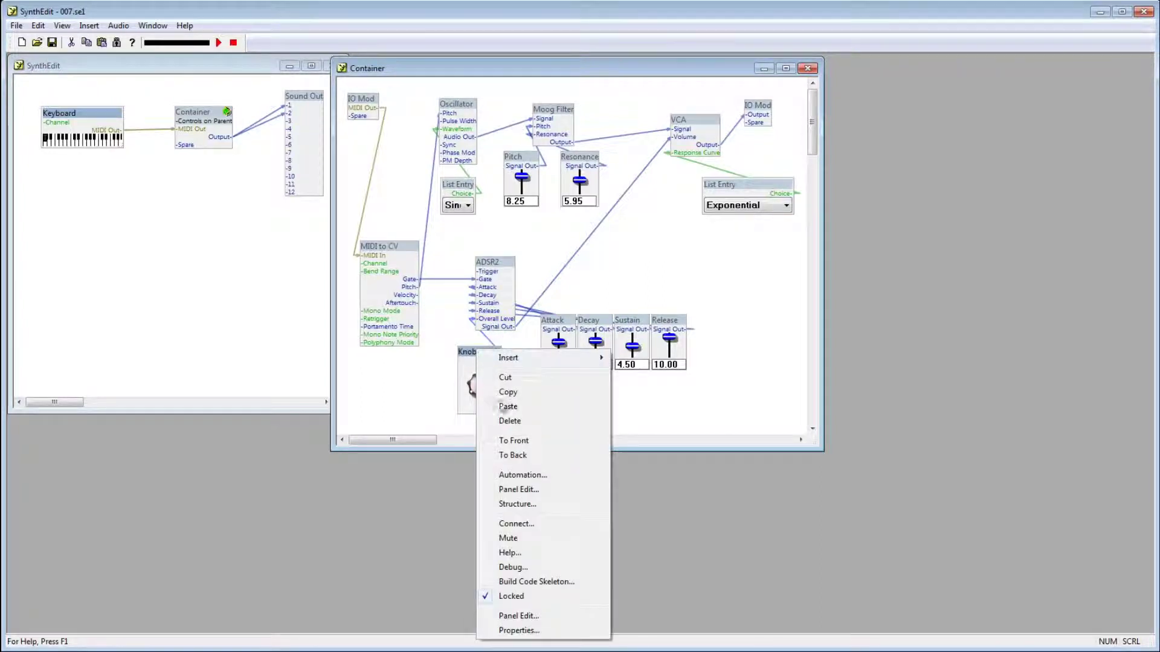
pyautogui.click(535, 631)
pyautogui.click(600, 320)
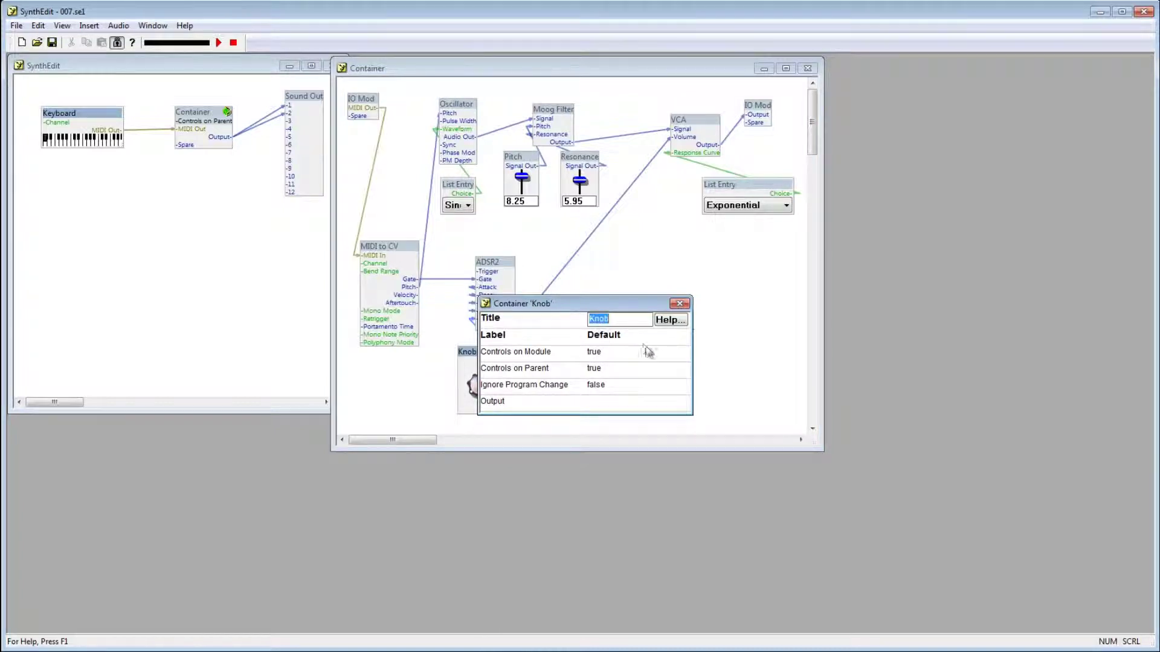
pyautogui.write('Volume')
pyautogui.press('Return')
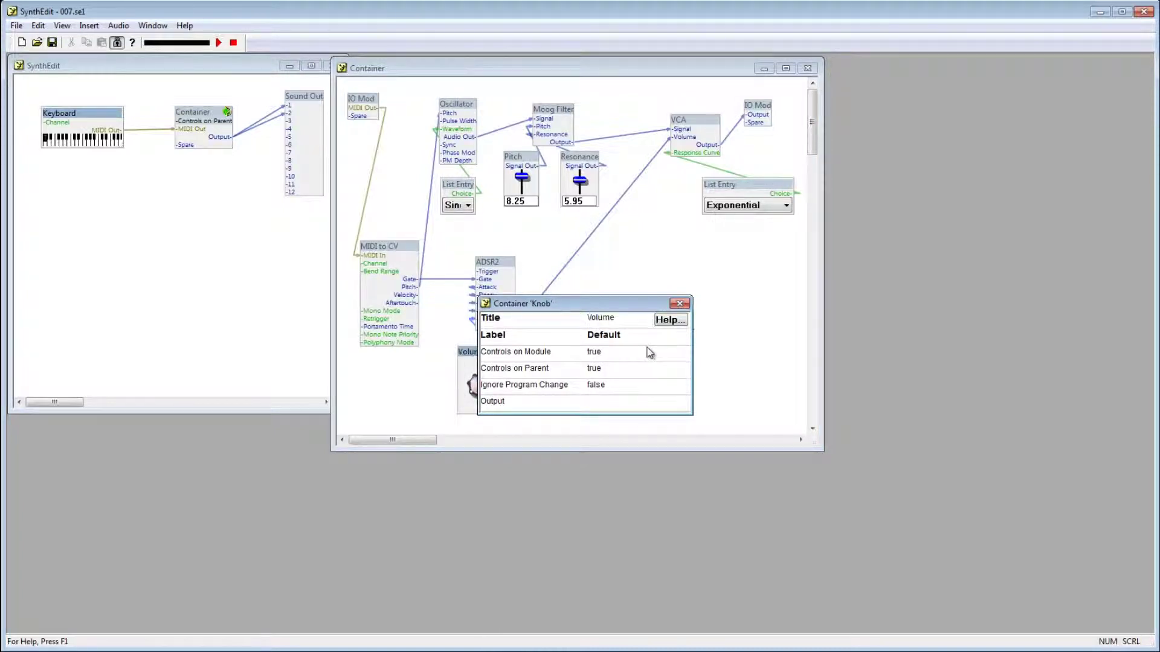
pyautogui.click(679, 304)
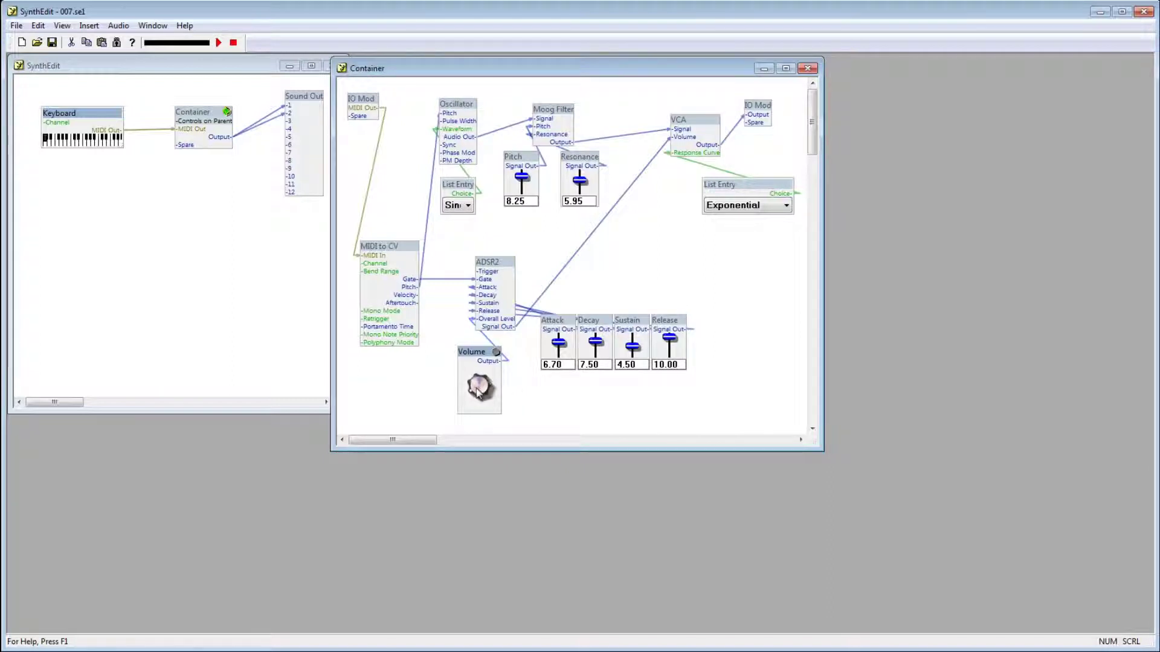
# Rotate the Volume knob slightly and play three Keyboard module notes to compare the loudness
pyautogui.moveTo(477, 389)
pyautogui.mouseDown()
pyautogui.moveTo(457, 350)
pyautogui.moveTo(467, 223)
pyautogui.moveTo(481, 387)
pyautogui.mouseUp()
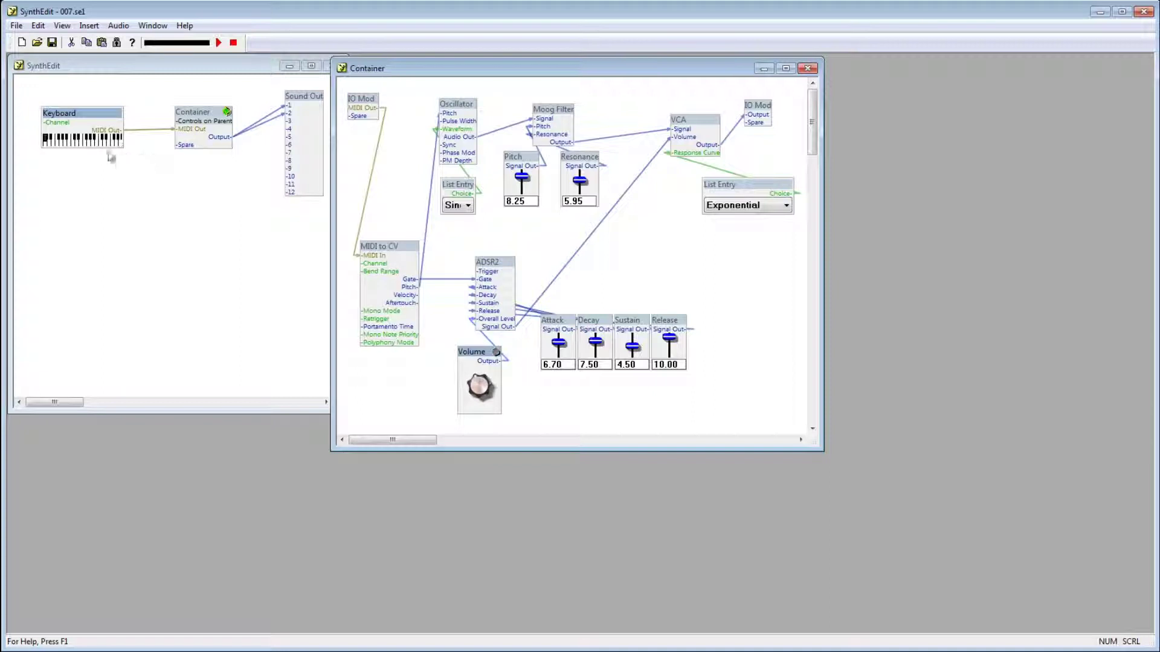
pyautogui.click(92, 141)
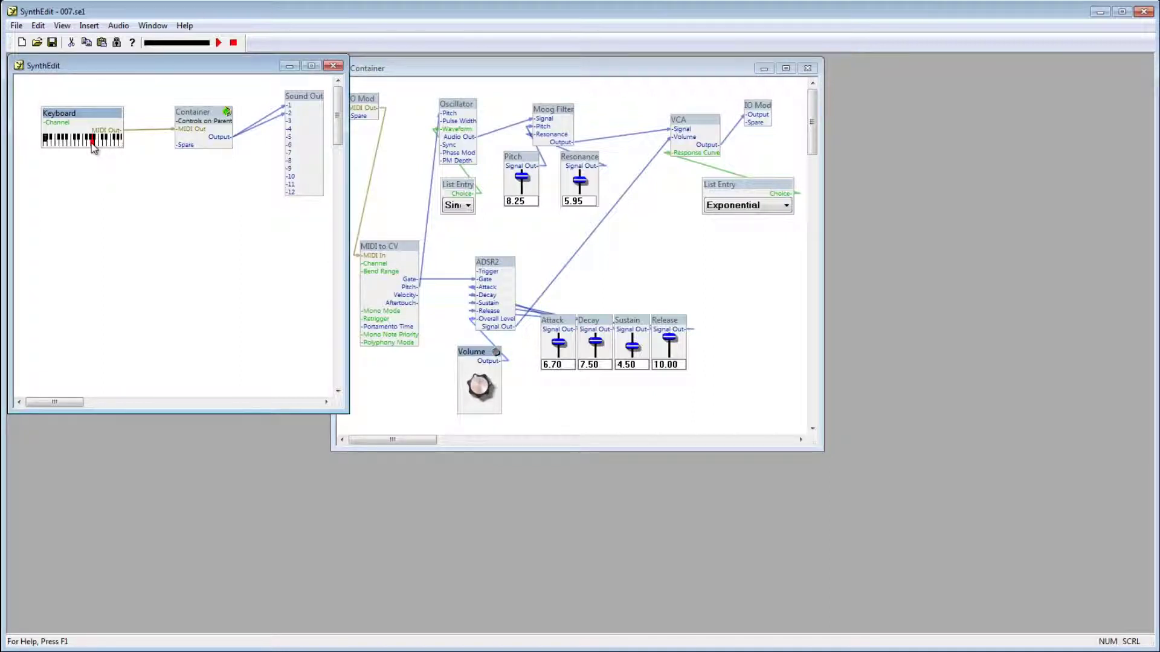
pyautogui.click(481, 393)
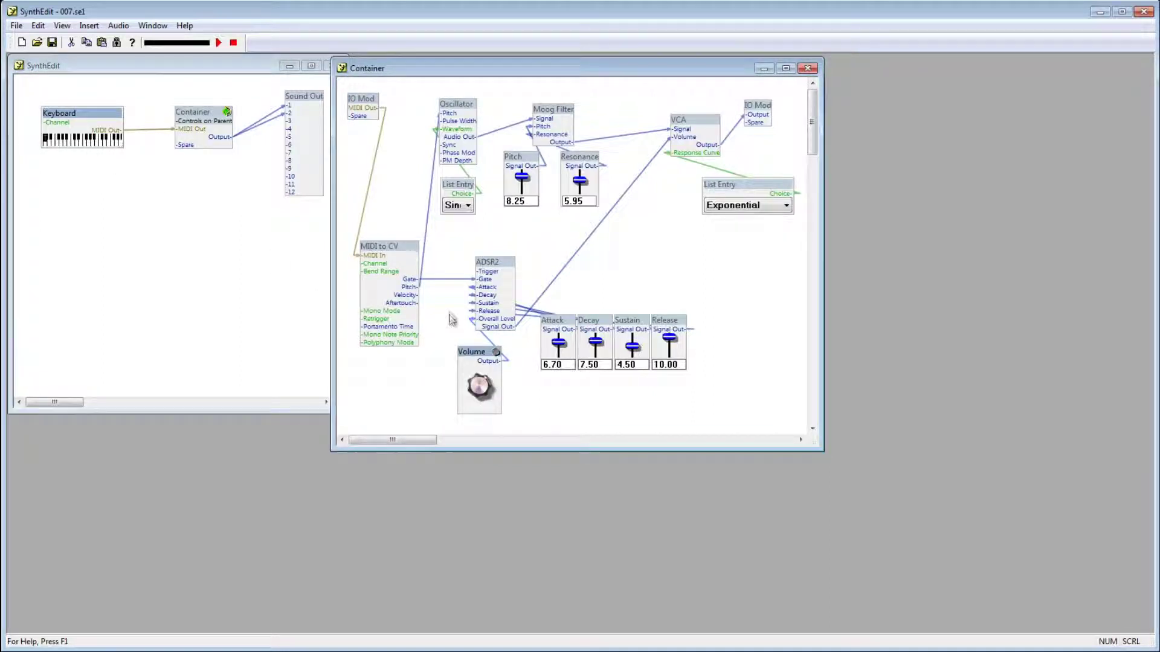
pyautogui.click(86, 144)
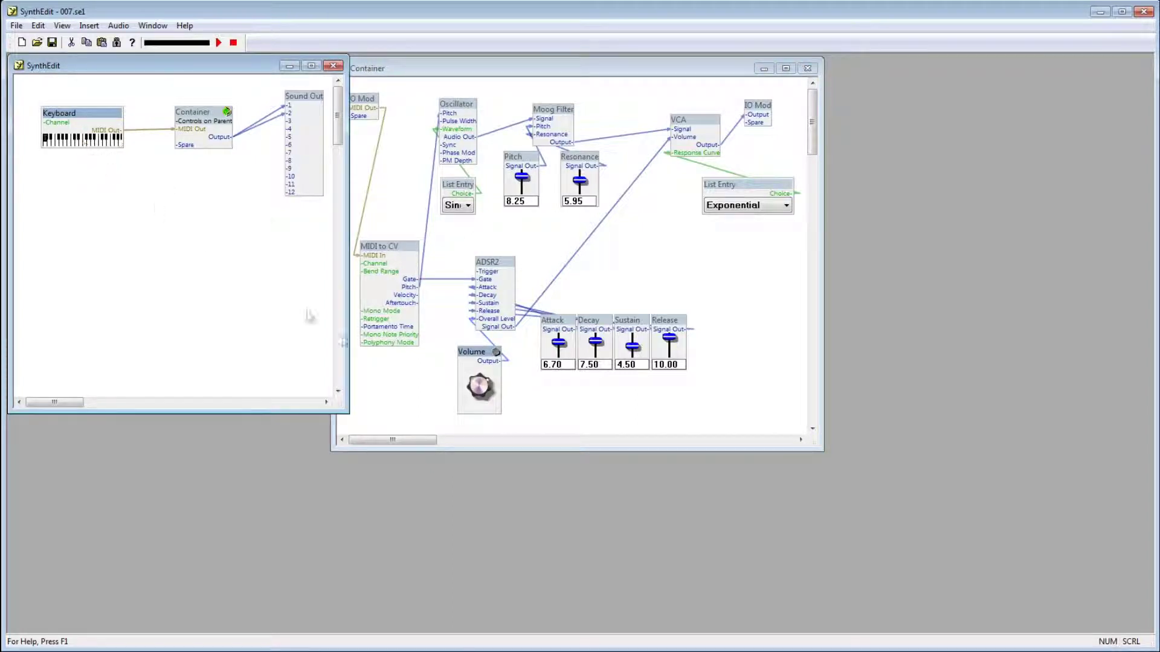
pyautogui.click(479, 390)
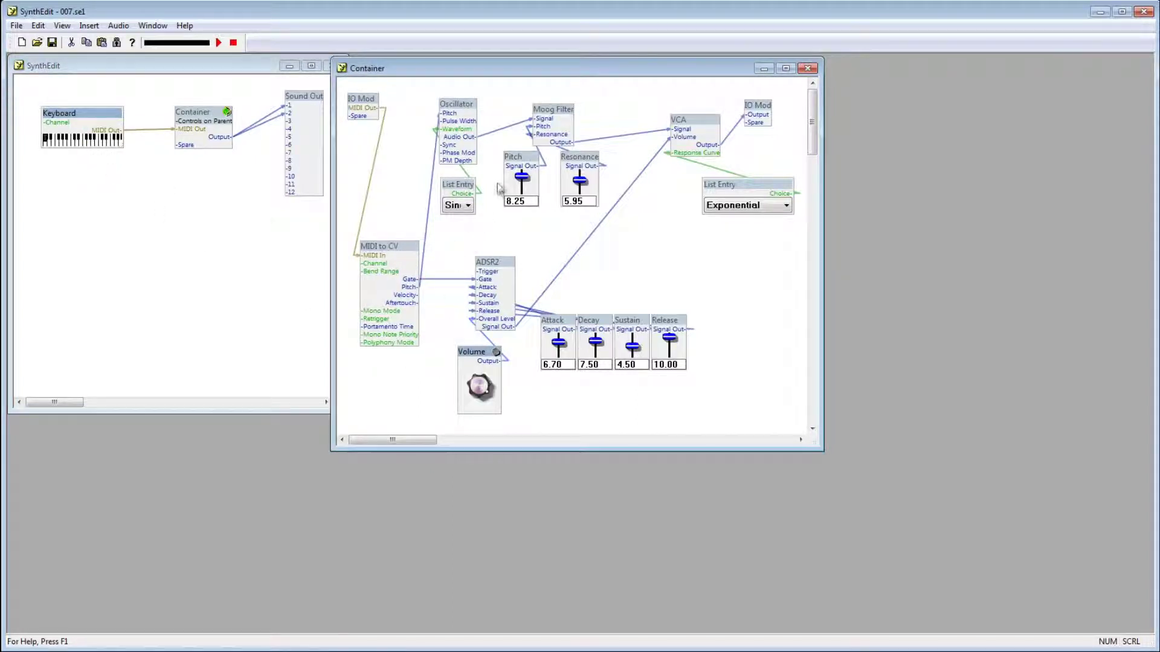
pyautogui.click(94, 146)
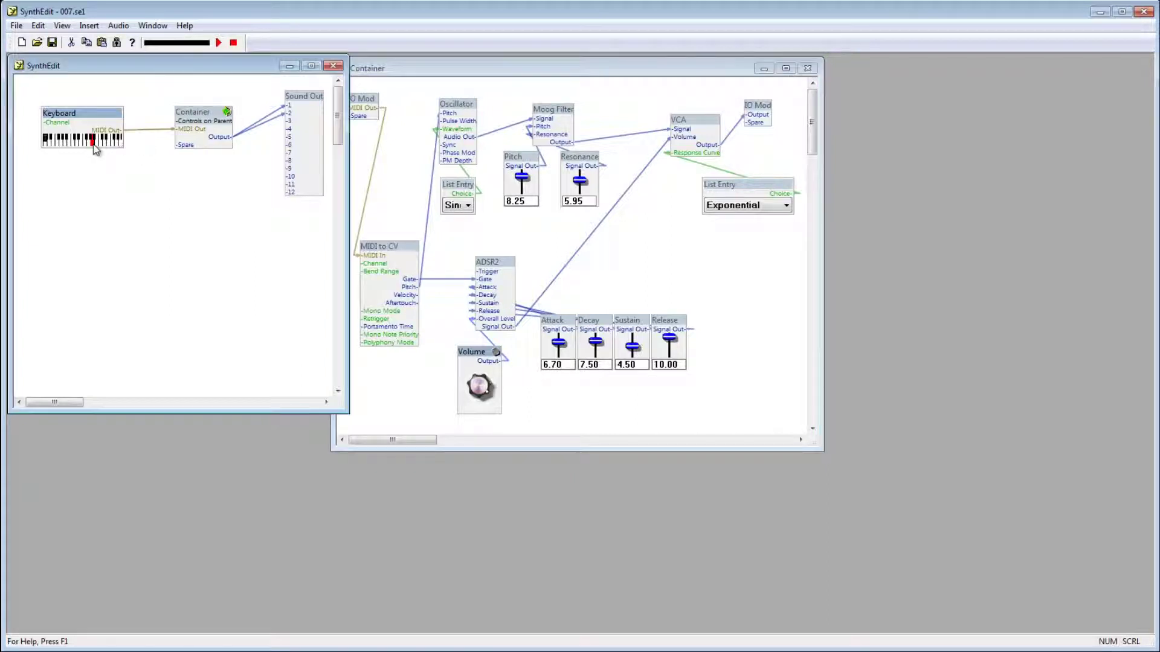